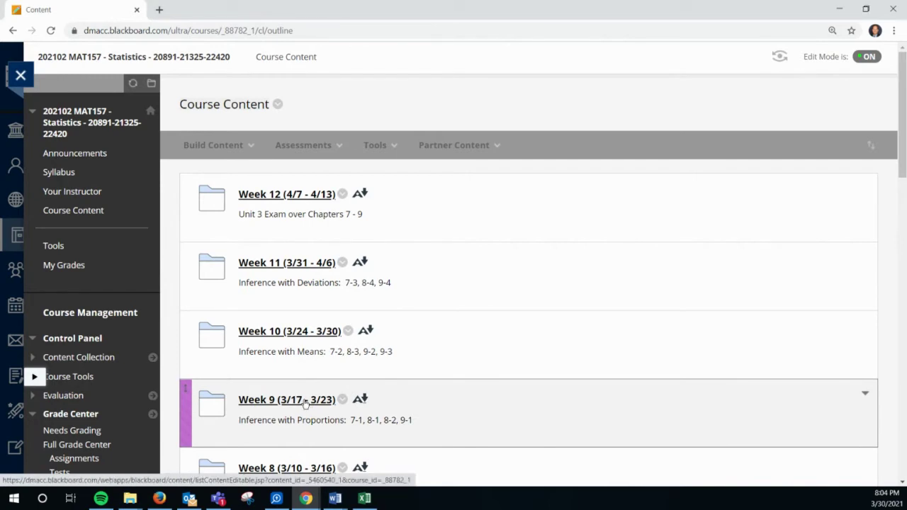
Open the Week 9 (3/17 - 3/23) folder and find the Inferences with Proportions Semester Project discussion
{"action": "left_click", "coordinate": [304, 401]}
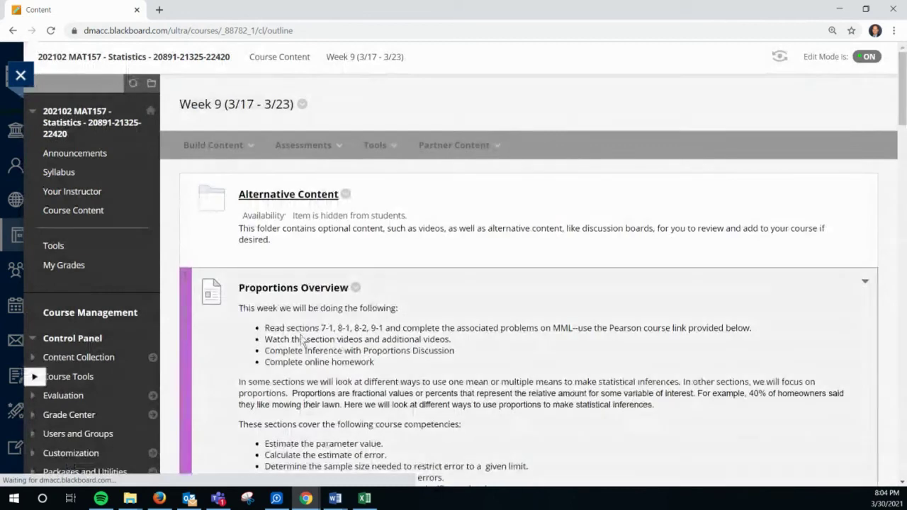
{"action": "scroll", "coordinate": [463, 336], "scroll_direction": "down", "scroll_amount": 20}
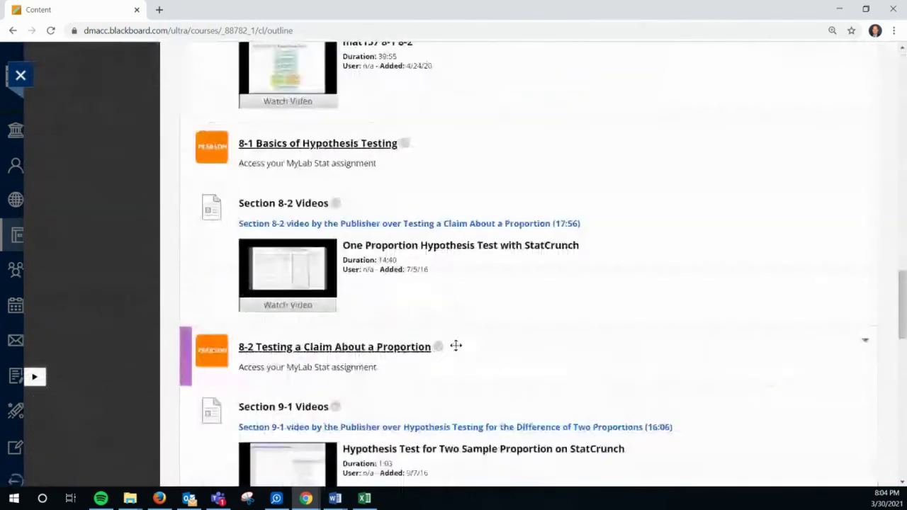
{"action": "scroll", "coordinate": [456, 345], "scroll_direction": "up", "scroll_amount": 2}
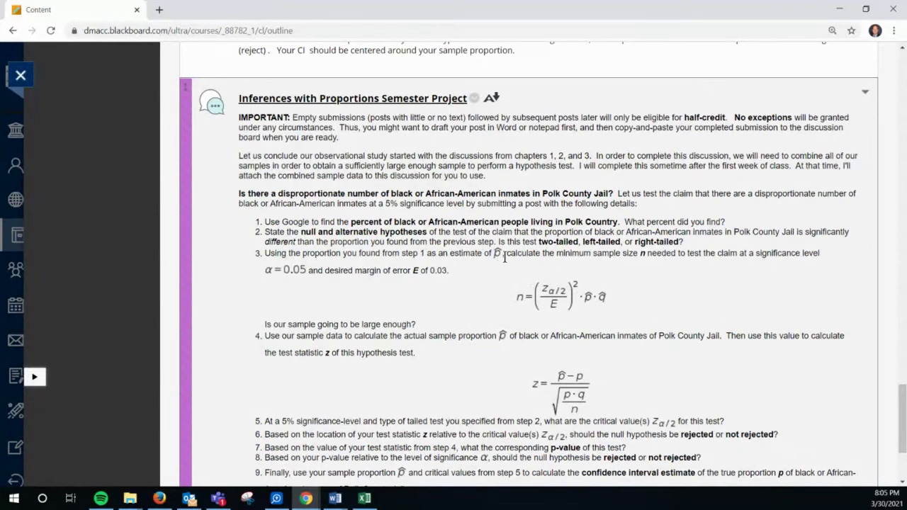
{"action": "scroll", "coordinate": [498, 266], "scroll_direction": "down", "scroll_amount": 2}
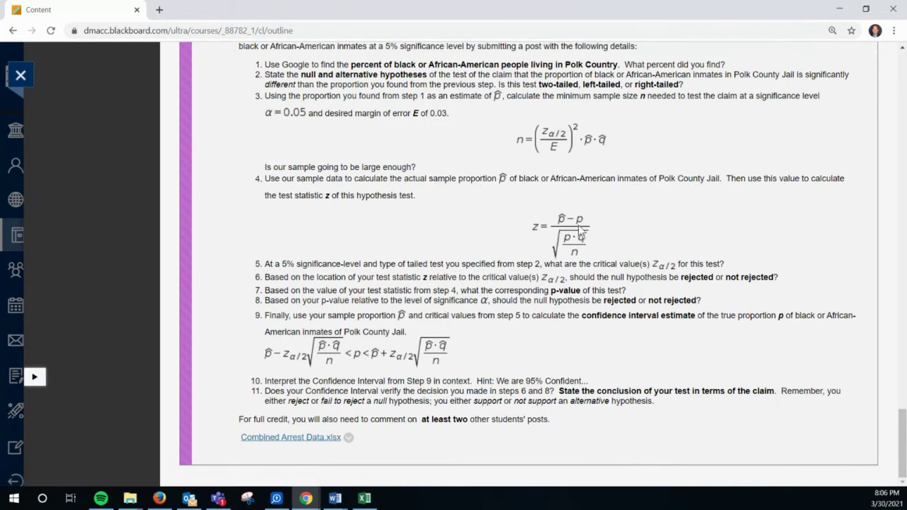
{"action": "scroll", "coordinate": [580, 222], "scroll_direction": "up", "scroll_amount": 1}
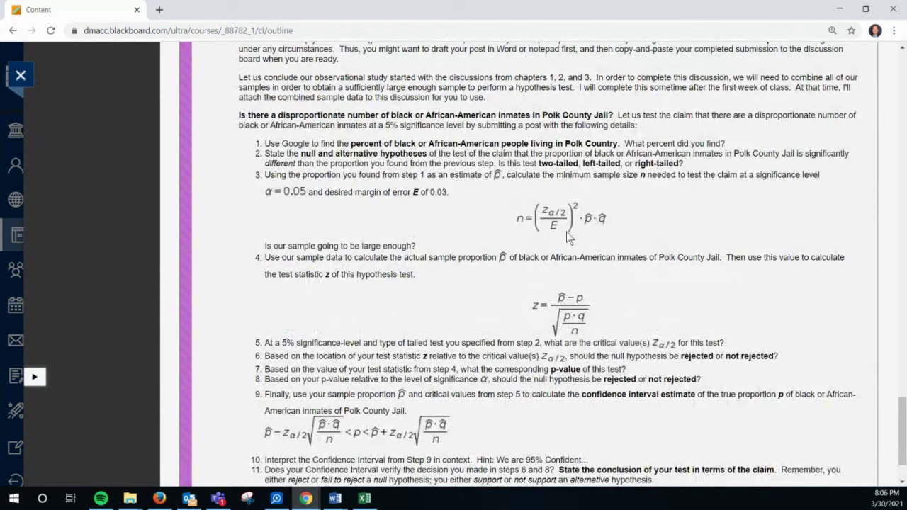
{"action": "scroll", "coordinate": [566, 232], "scroll_direction": "up", "scroll_amount": 1}
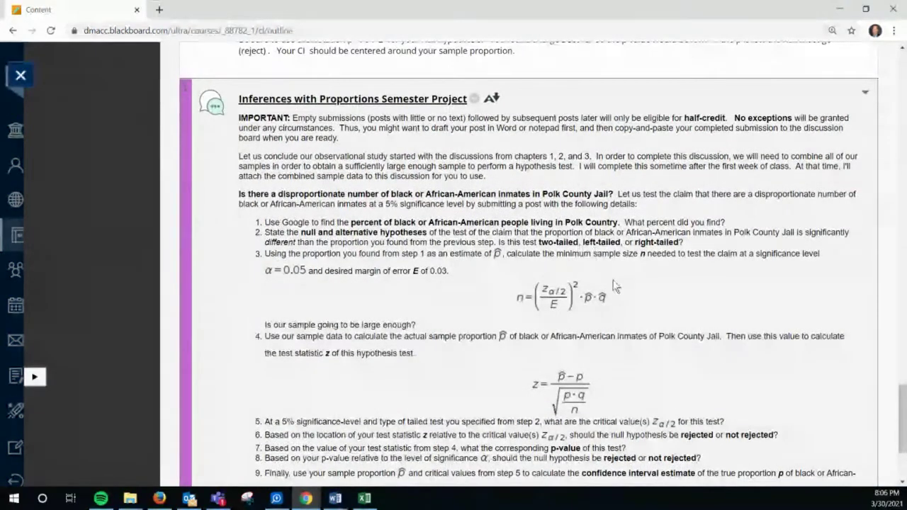
{"action": "scroll", "coordinate": [620, 309], "scroll_direction": "down", "scroll_amount": 1}
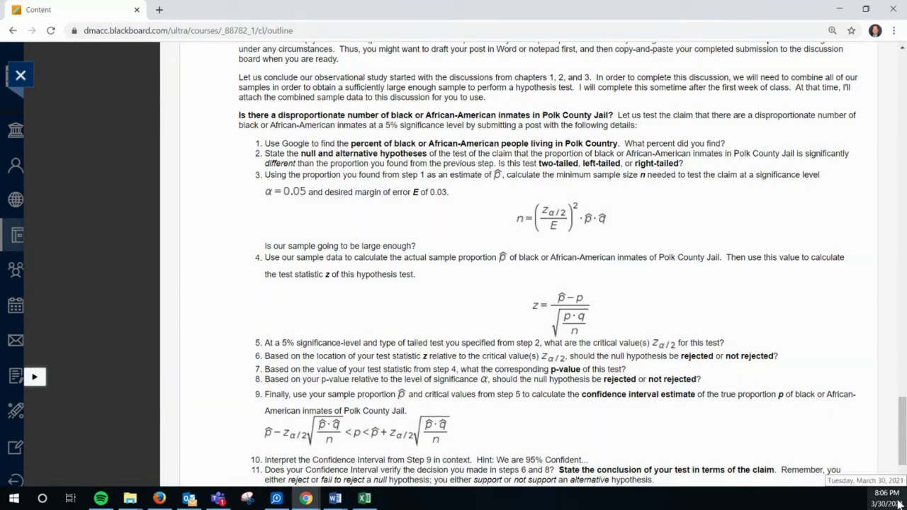
{"action": "left_click", "coordinate": [808, 321]}
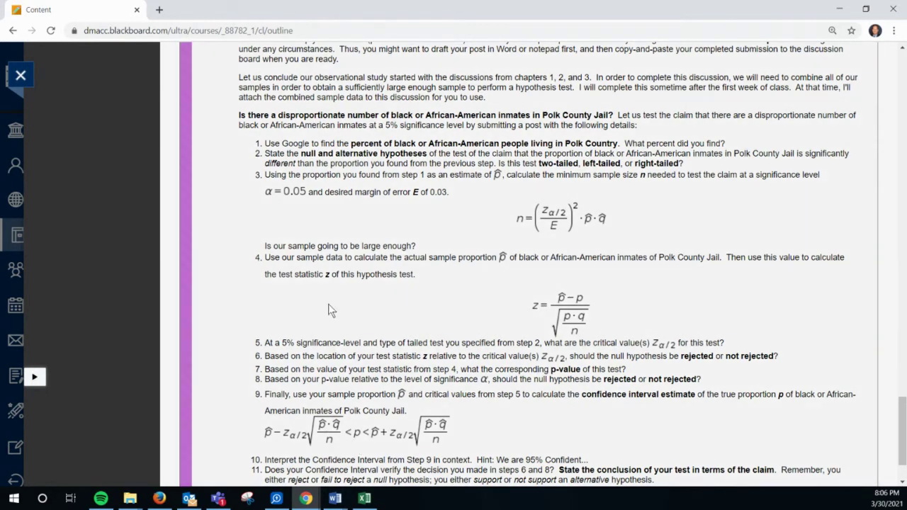
{"action": "scroll", "coordinate": [386, 324], "scroll_direction": "down", "scroll_amount": 2}
{"action": "scroll", "coordinate": [397, 331], "scroll_direction": "up", "scroll_amount": 2}
{"action": "left_click_drag", "start_coordinate": [593, 343], "coordinate": [720, 343]}
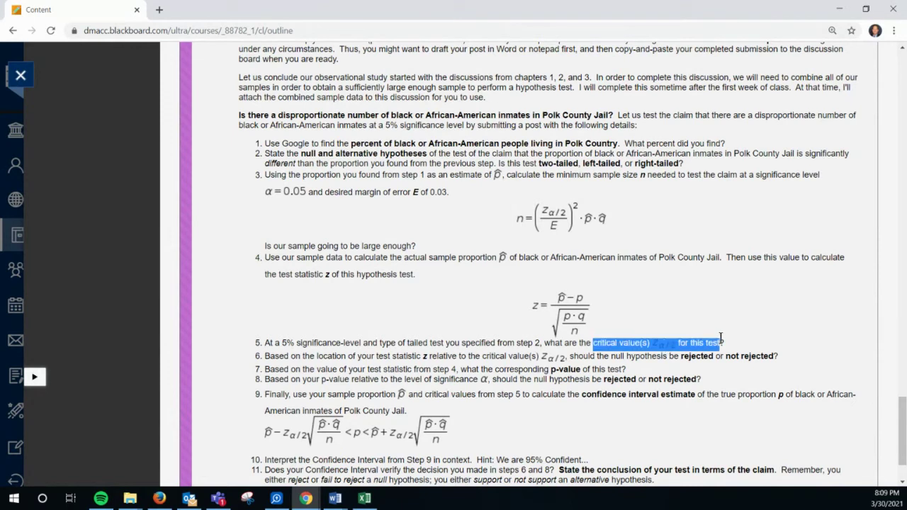
{"action": "left_click", "coordinate": [664, 370]}
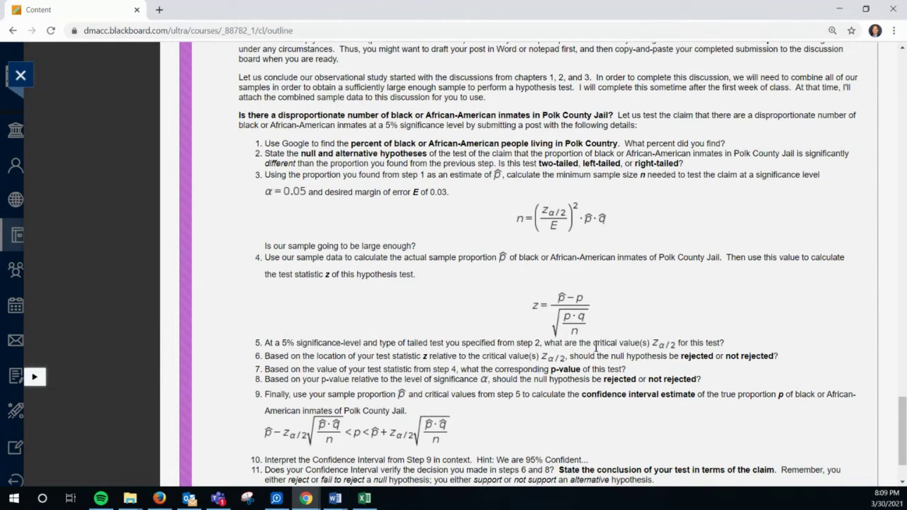
{"action": "left_click_drag", "start_coordinate": [595, 344], "coordinate": [650, 345]}
{"action": "left_click", "coordinate": [644, 358]}
{"action": "left_click_drag", "start_coordinate": [593, 344], "coordinate": [613, 345]}
{"action": "left_click", "coordinate": [579, 360]}
{"action": "scroll", "coordinate": [409, 415], "scroll_direction": "down", "scroll_amount": 1}
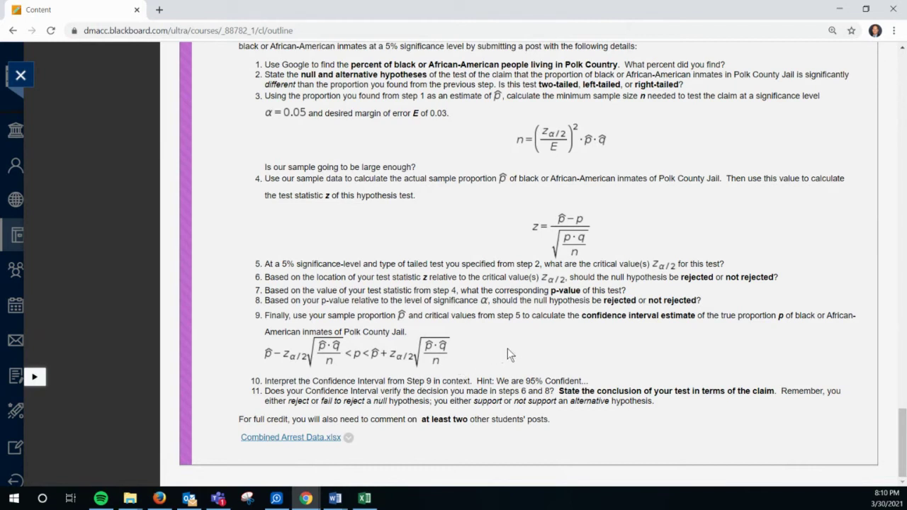
{"action": "scroll", "coordinate": [507, 348], "scroll_direction": "up", "scroll_amount": 3}
{"action": "scroll", "coordinate": [507, 348], "scroll_direction": "down", "scroll_amount": 3}
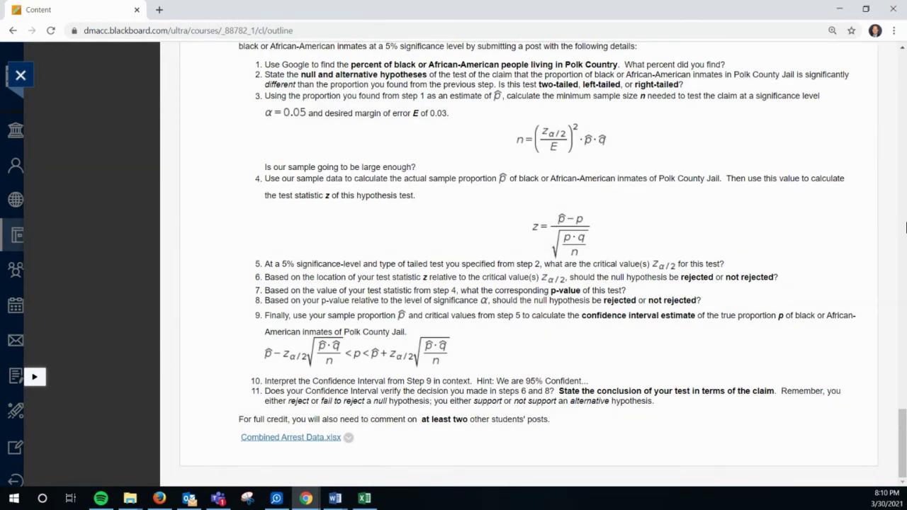
Scroll up the Week 9 outline to the MyLab and Mastering Course Home link
{"action": "scroll", "coordinate": [906, 227], "scroll_direction": "up", "scroll_amount": 1}
{"action": "scroll", "coordinate": [905, 227], "scroll_direction": "up", "scroll_amount": 15}
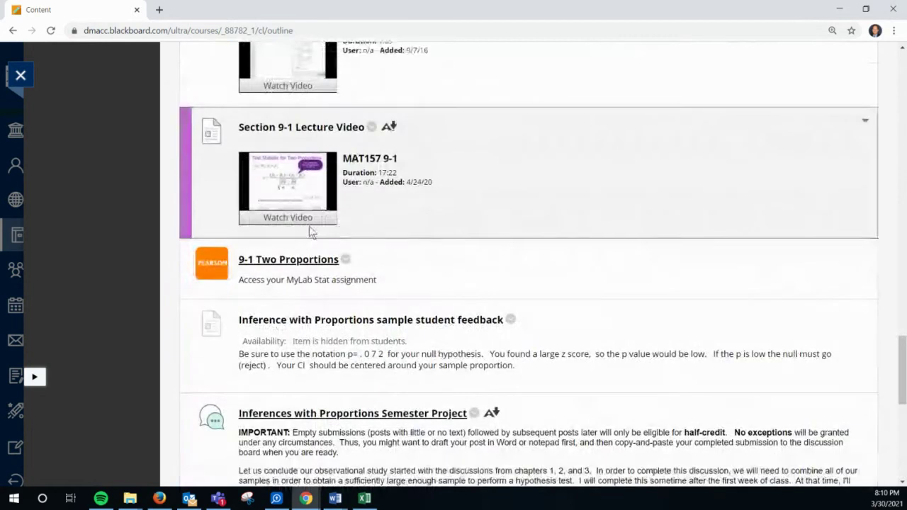
{"action": "scroll", "coordinate": [296, 233], "scroll_direction": "up", "scroll_amount": 1}
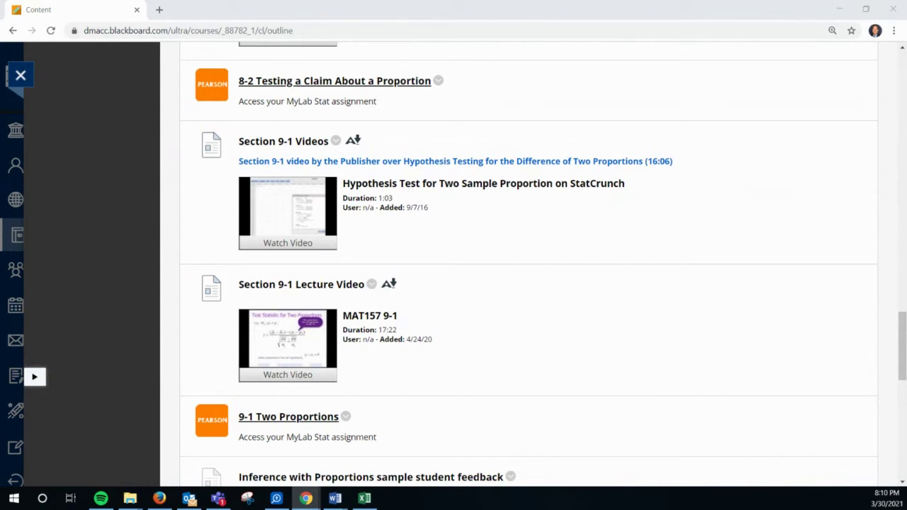
{"action": "scroll", "coordinate": [495, 259], "scroll_direction": "up", "scroll_amount": 7}
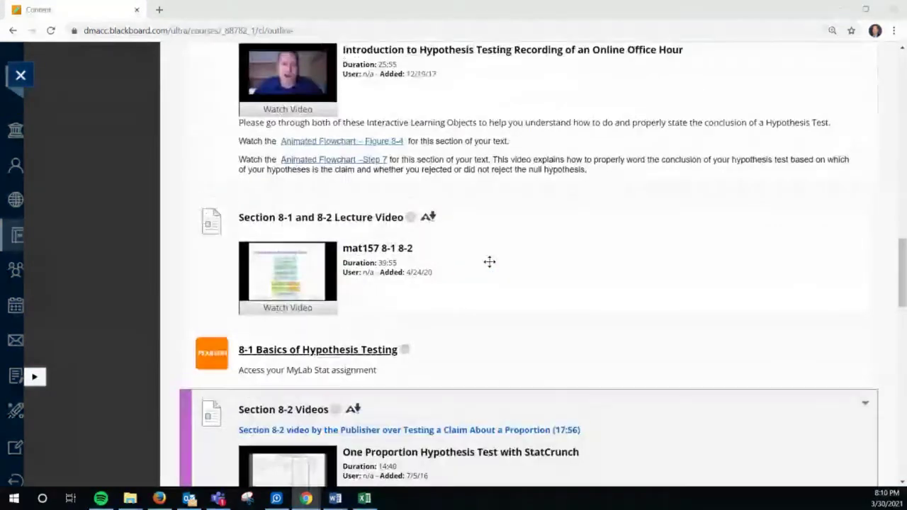
{"action": "scroll", "coordinate": [490, 261], "scroll_direction": "up", "scroll_amount": 9}
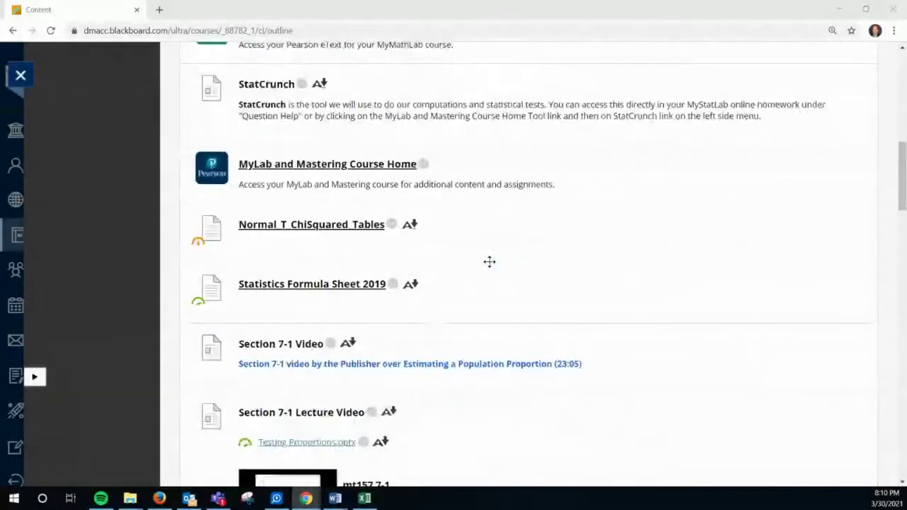
{"action": "scroll", "coordinate": [489, 261], "scroll_direction": "up", "scroll_amount": 9}
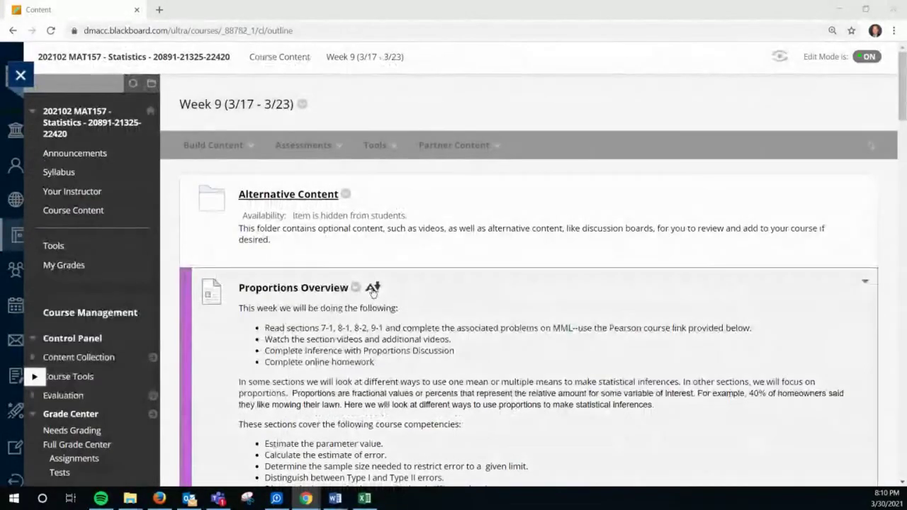
{"action": "scroll", "coordinate": [372, 290], "scroll_direction": "down", "scroll_amount": 3}
{"action": "scroll", "coordinate": [371, 287], "scroll_direction": "down", "scroll_amount": 3}
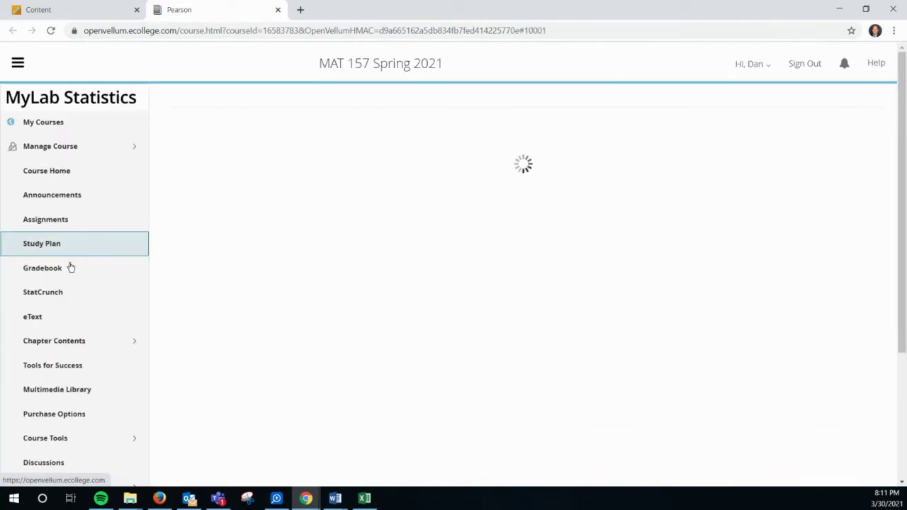
Launch StatCrunch from the MyLab sidebar with the 01_Body_Data.txt data set
{"action": "left_click", "coordinate": [48, 296]}
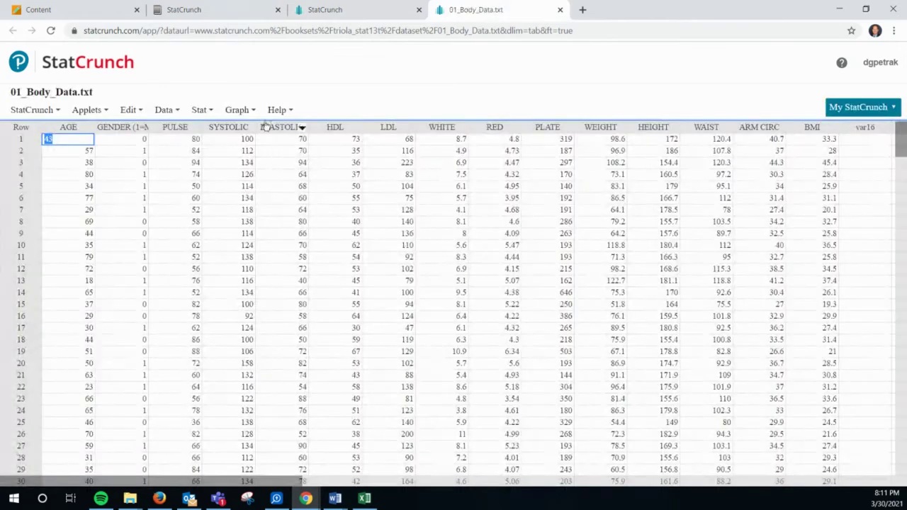
Choose Stat > Proportion Stats > One Sample > With Summary
{"action": "left_click", "coordinate": [204, 112]}
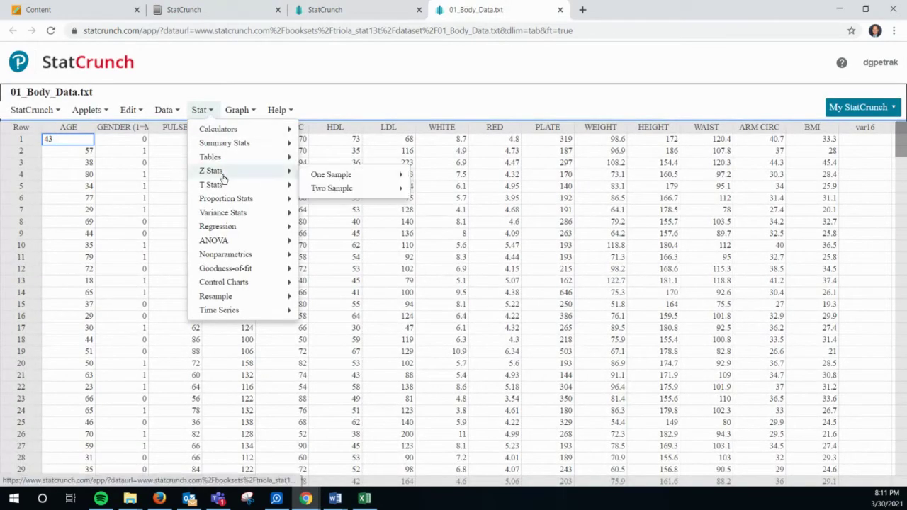
{"action": "mouse_move", "coordinate": [228, 202]}
{"action": "mouse_move", "coordinate": [319, 203]}
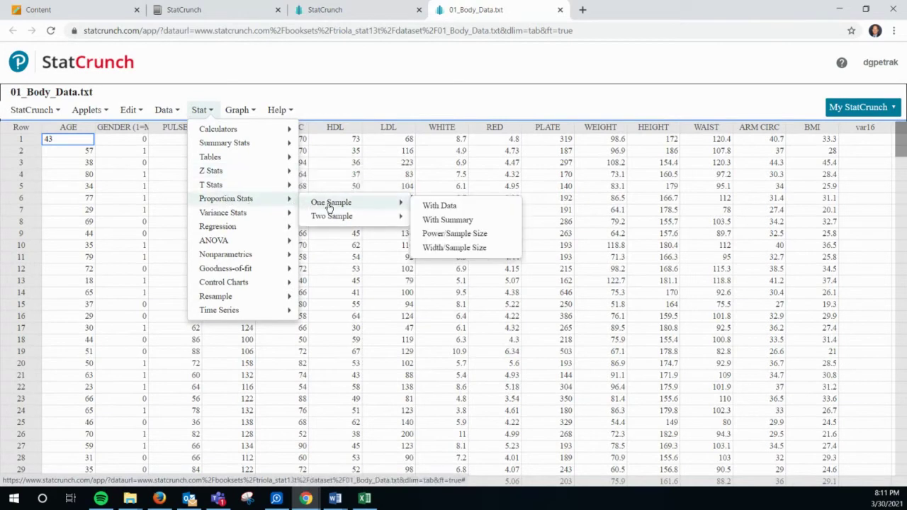
{"action": "left_click", "coordinate": [444, 221]}
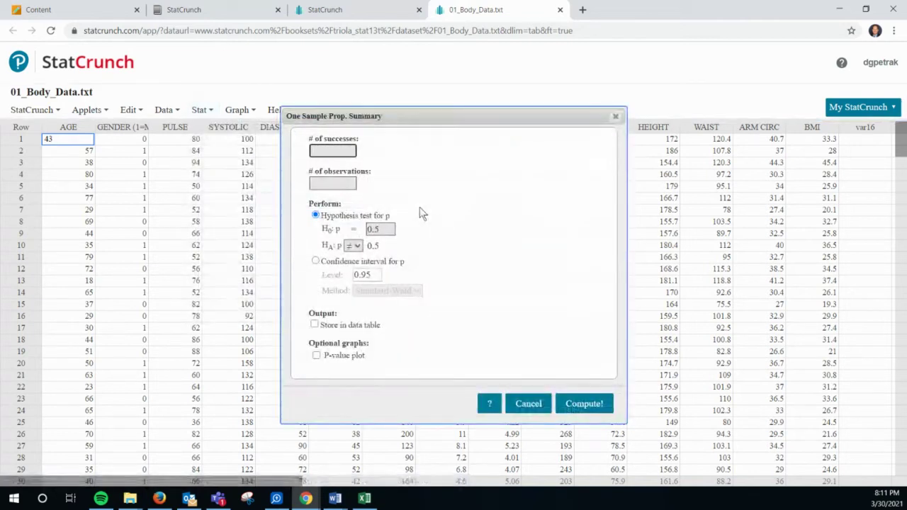
Compute a confidence interval for p from 115 successes out of 420 observations
{"action": "left_click", "coordinate": [336, 185]}
{"action": "left_click", "coordinate": [331, 150]}
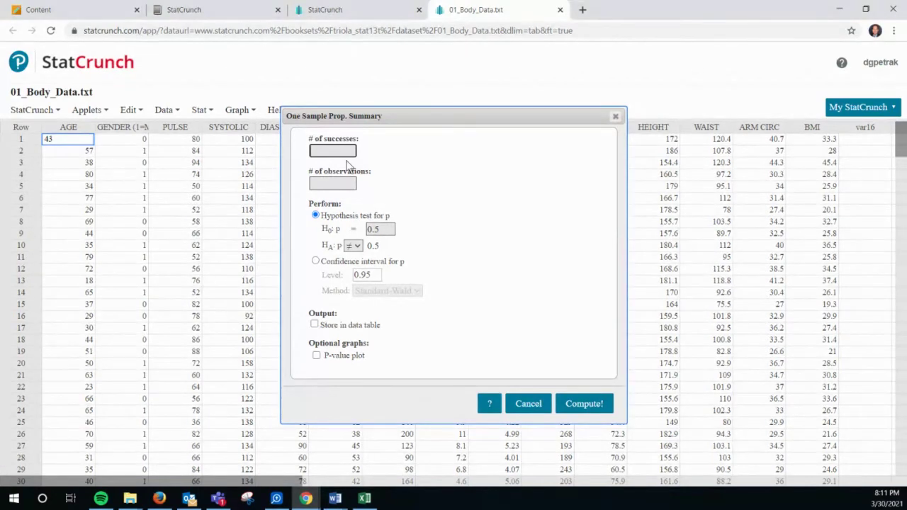
{"action": "type", "text": "115"}
{"action": "left_click", "coordinate": [345, 182]}
{"action": "type", "text": "420"}
{"action": "left_click", "coordinate": [460, 191]}
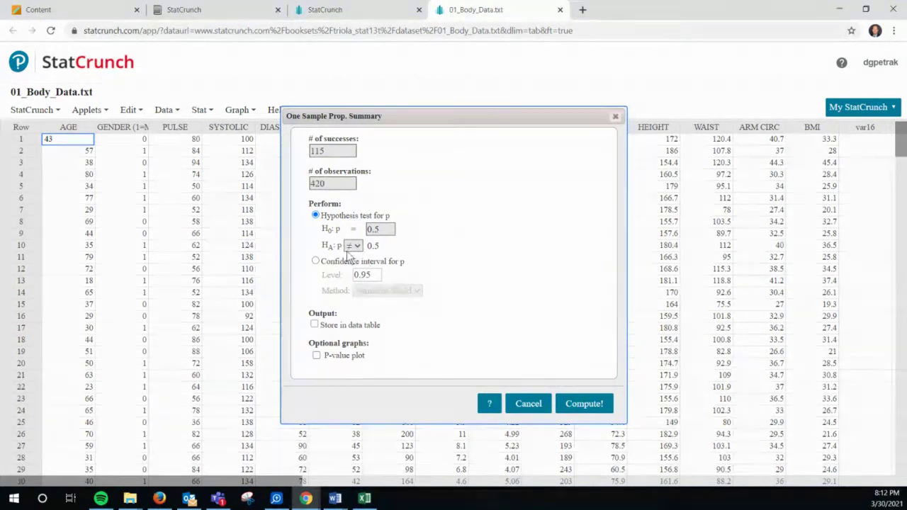
{"action": "left_click", "coordinate": [315, 260]}
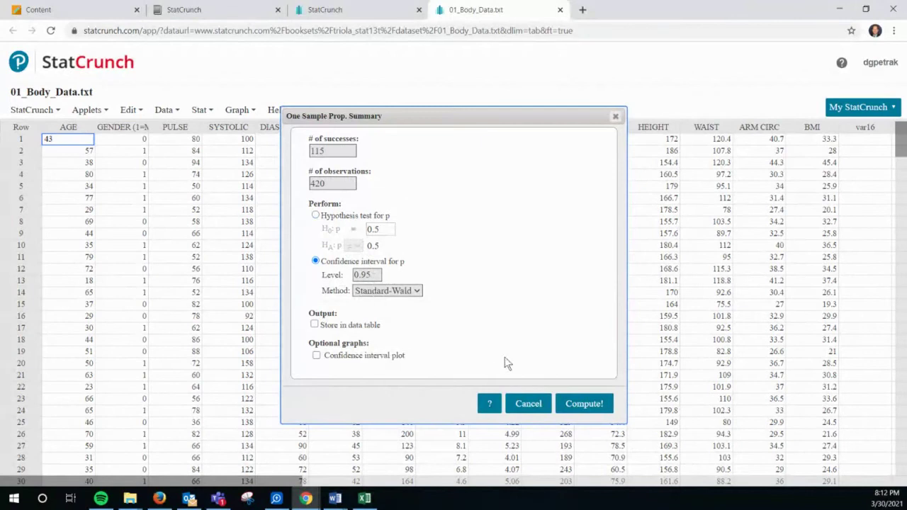
{"action": "left_click", "coordinate": [579, 404]}
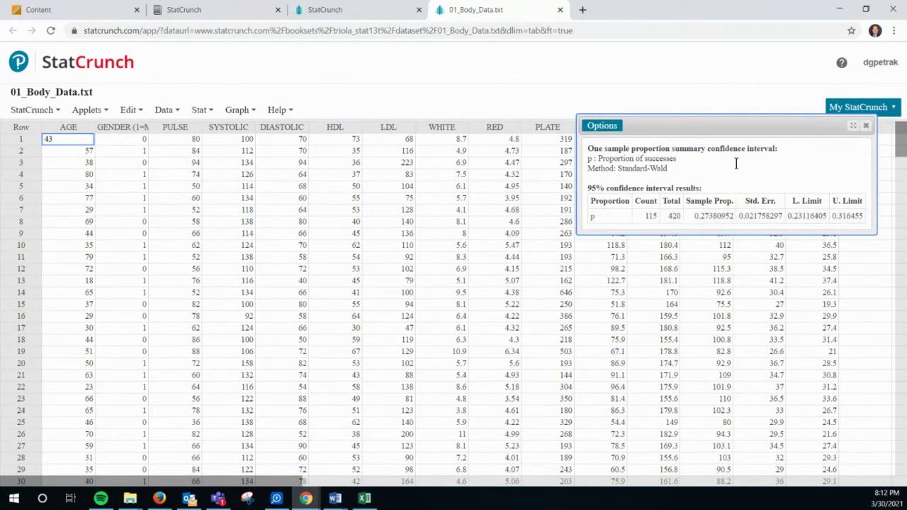
Show the Options menu on the confidence interval results window
{"action": "left_click", "coordinate": [595, 127]}
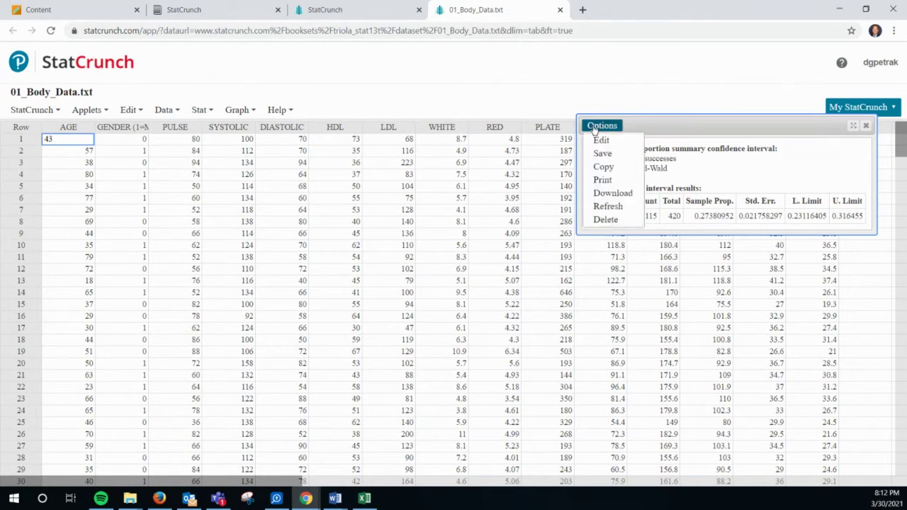
Edit the analysis into a hypothesis test with H0: p = 0.071 and compute
{"action": "left_click", "coordinate": [599, 141]}
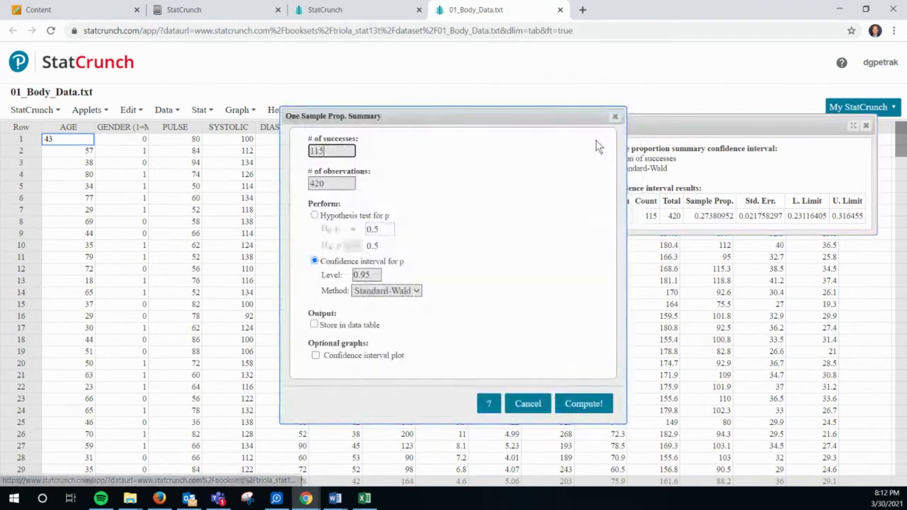
{"action": "left_click", "coordinate": [315, 215]}
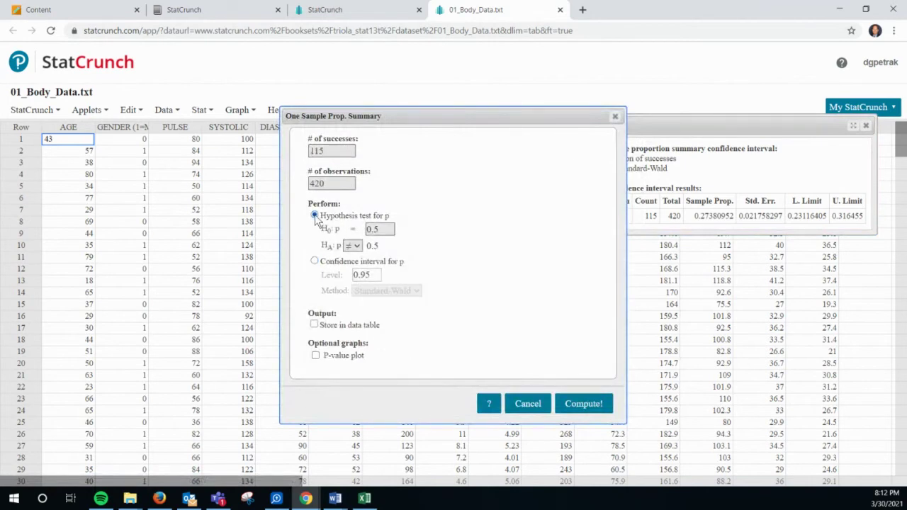
{"action": "left_click_drag", "start_coordinate": [390, 229], "coordinate": [373, 232]}
{"action": "type", "text": "0.071"}
{"action": "left_click", "coordinate": [572, 404]}
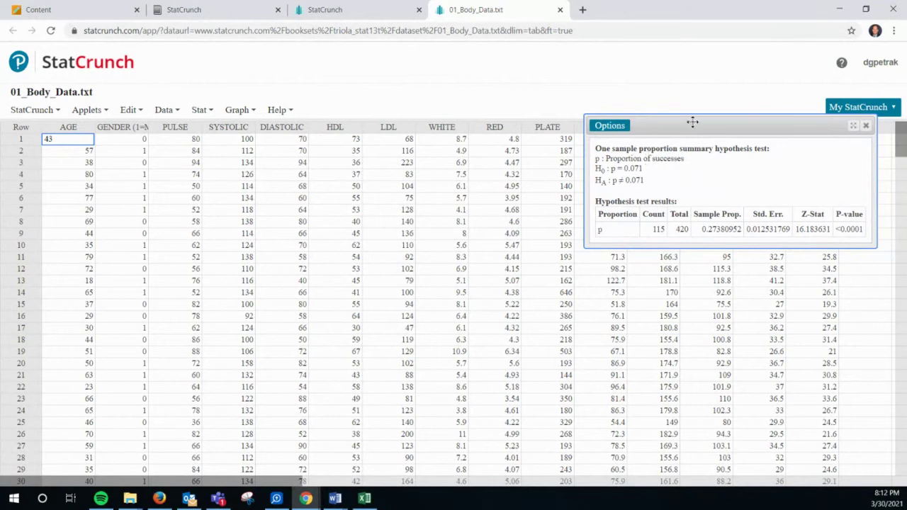
{"action": "left_click", "coordinate": [604, 129]}
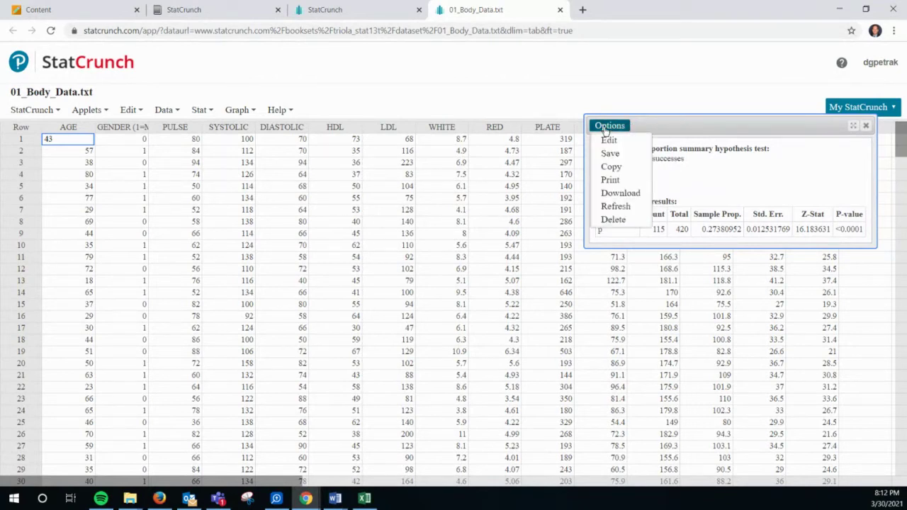
{"action": "left_click", "coordinate": [691, 126]}
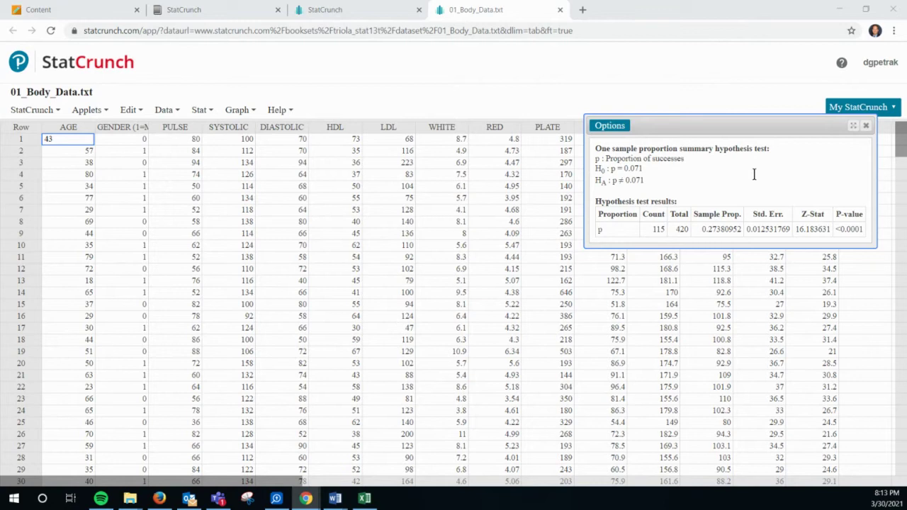
{"action": "left_click_drag", "start_coordinate": [616, 170], "coordinate": [641, 173]}
{"action": "left_click", "coordinate": [639, 175]}
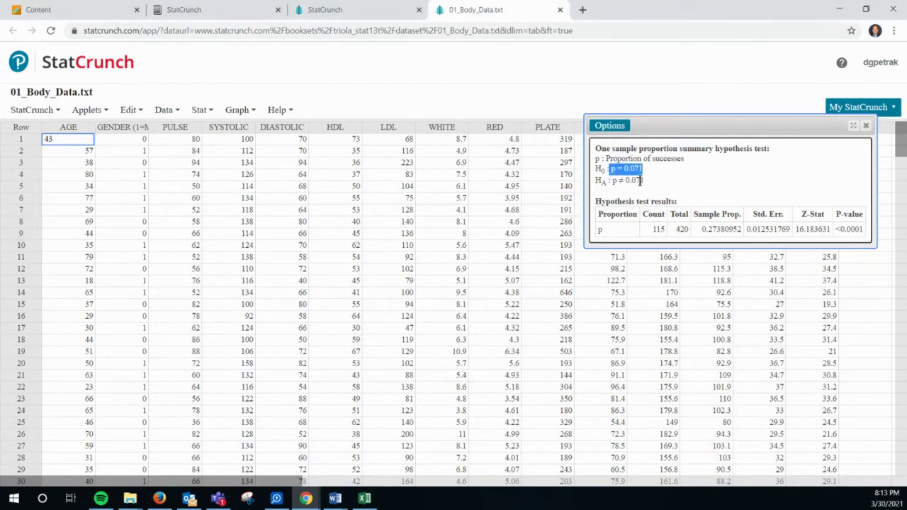
{"action": "left_click", "coordinate": [640, 181]}
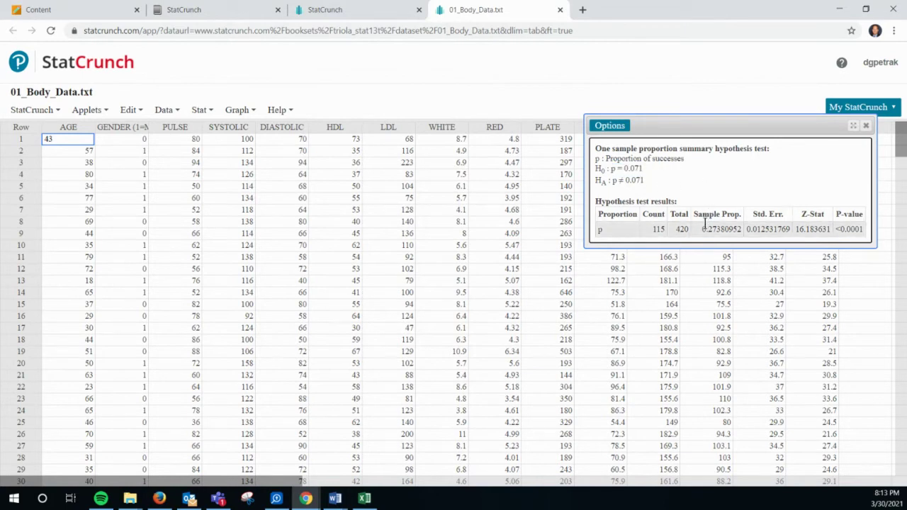
{"action": "left_click_drag", "start_coordinate": [705, 229], "coordinate": [739, 224]}
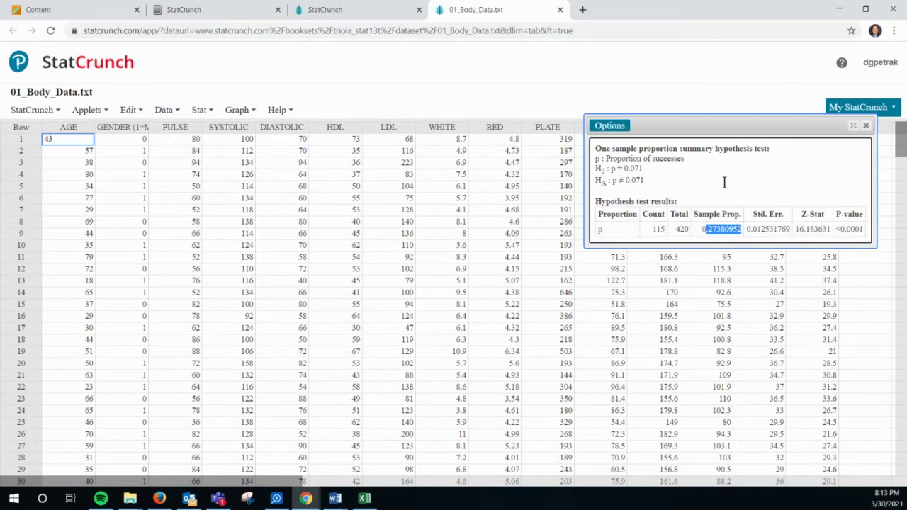
{"action": "left_click", "coordinate": [724, 182]}
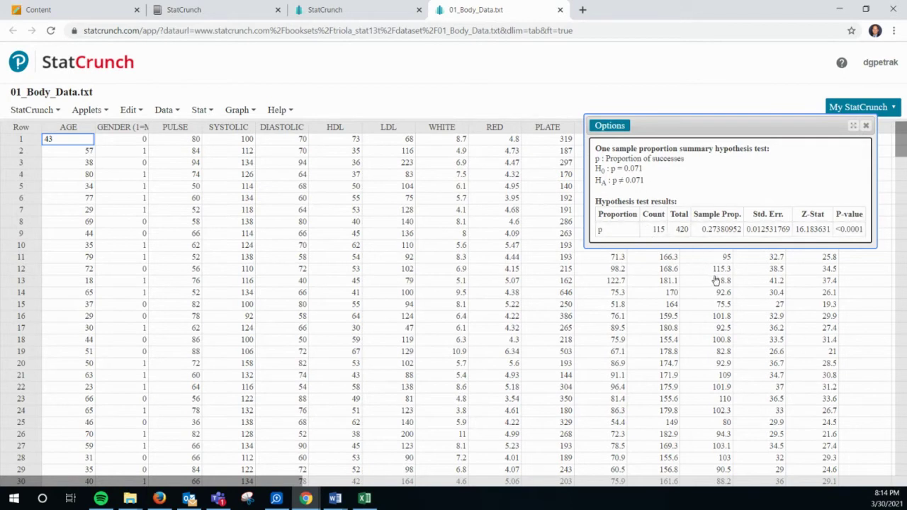
Close the test results, check the StatCrunch tabs, and return to 01_Body_Data.txt
{"action": "left_click", "coordinate": [867, 127]}
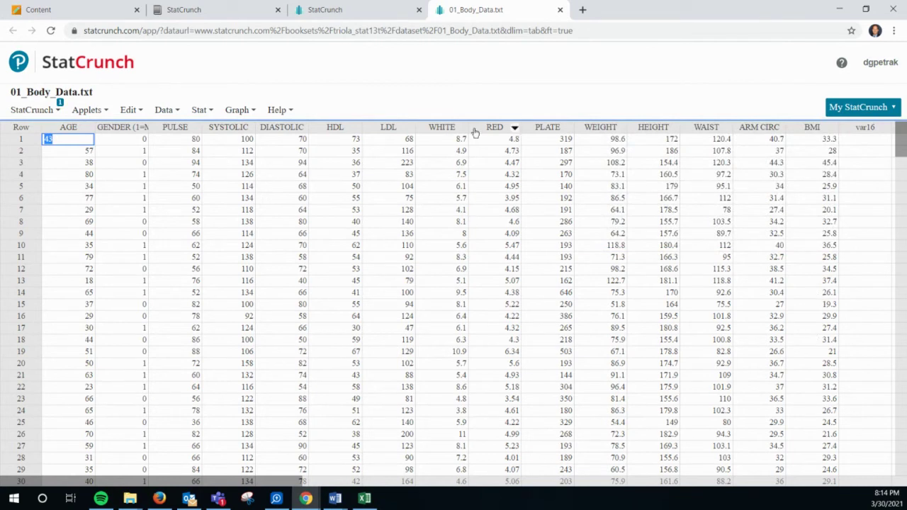
{"action": "left_click", "coordinate": [339, 13]}
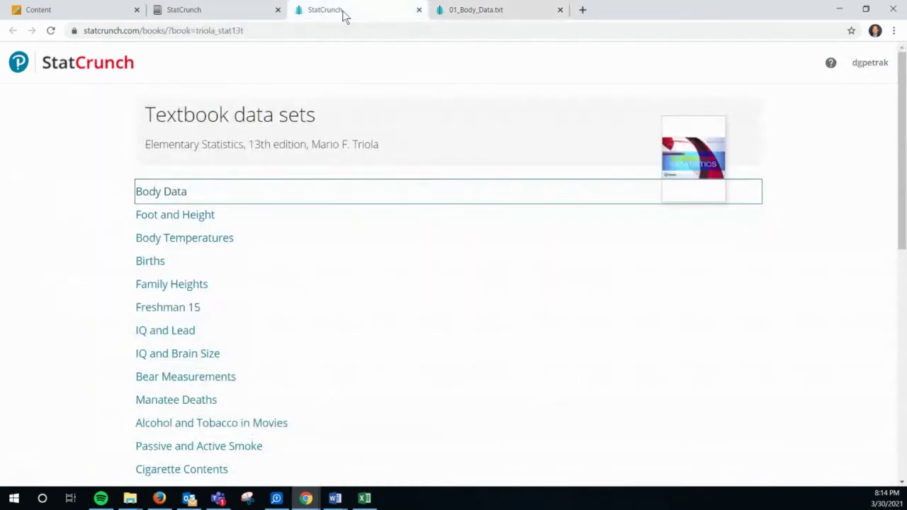
{"action": "left_click", "coordinate": [220, 12]}
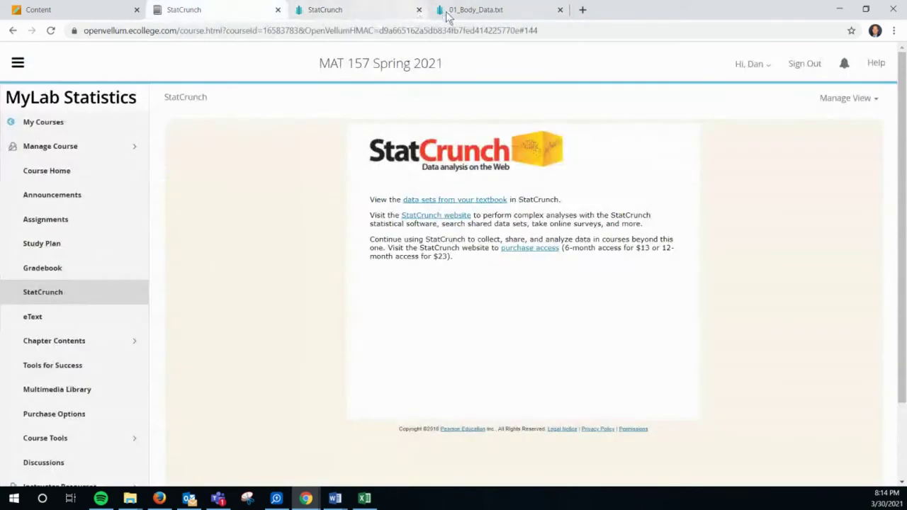
{"action": "left_click", "coordinate": [471, 10]}
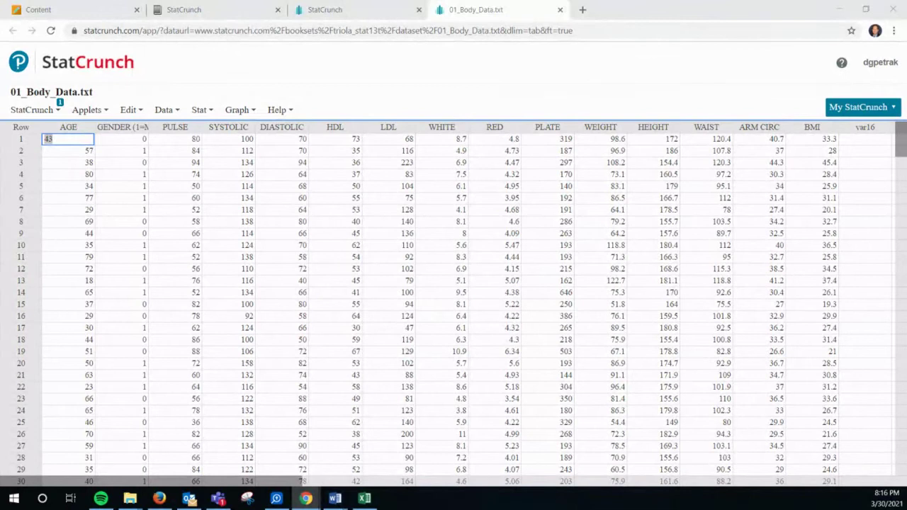
Switch to MathXL exercise 7.2.25-T on the mean female pulse rate
{"action": "left_click", "coordinate": [189, 498]}
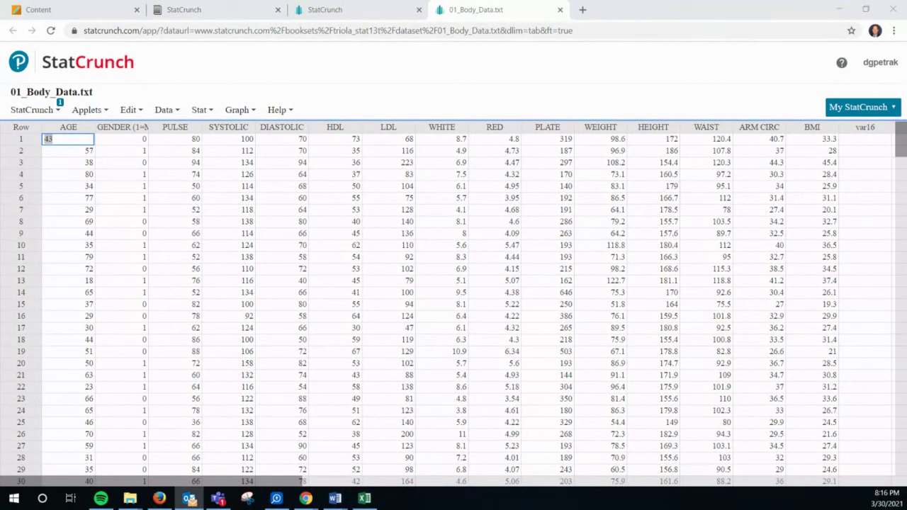
{"action": "key", "text": "alt+Tab"}
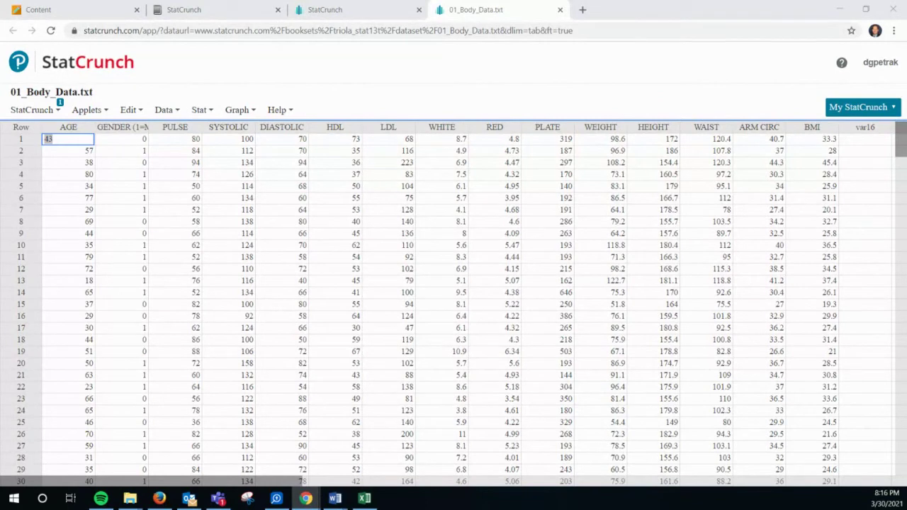
{"action": "key", "text": "alt+Tab"}
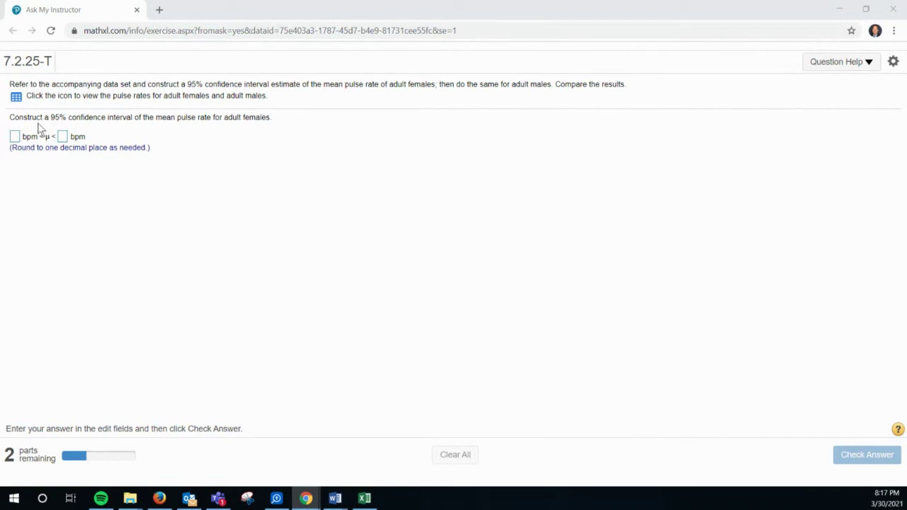
Open the male and female Pulse Rates data in StatCrunch
{"action": "left_click", "coordinate": [16, 96]}
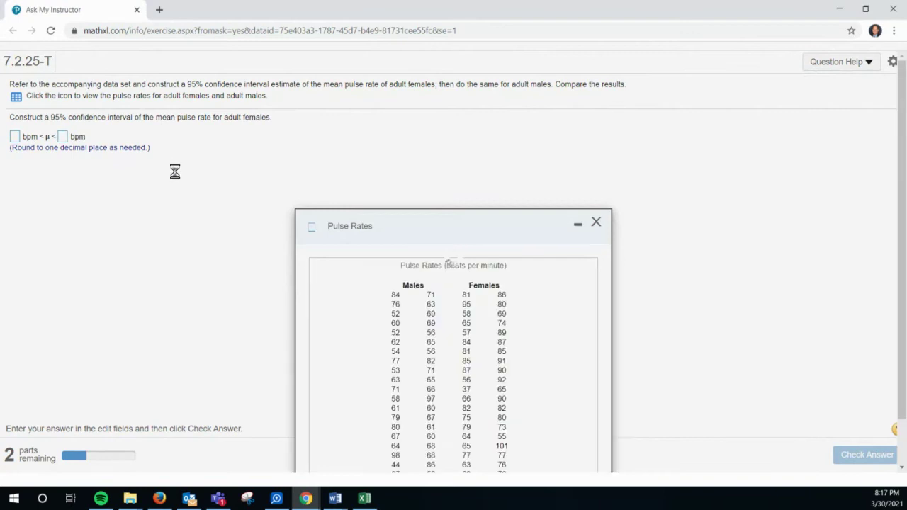
{"action": "left_click", "coordinate": [524, 277]}
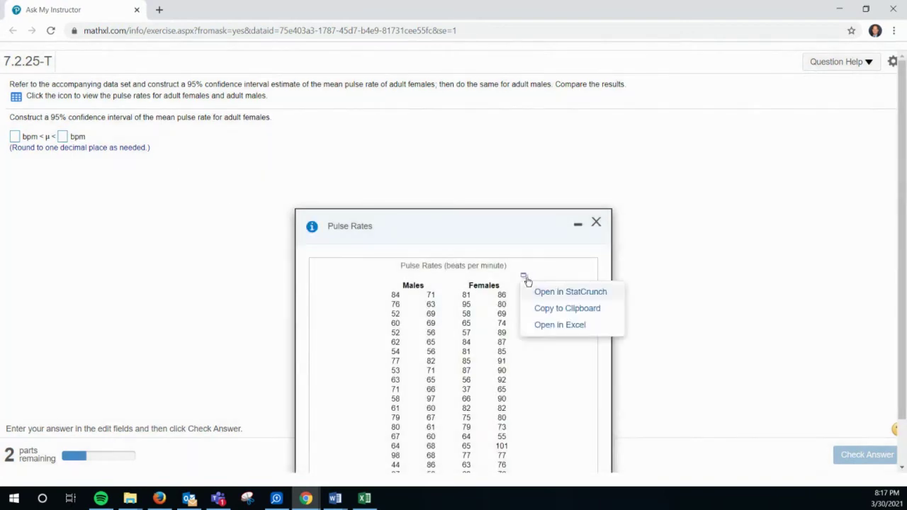
{"action": "left_click", "coordinate": [539, 292]}
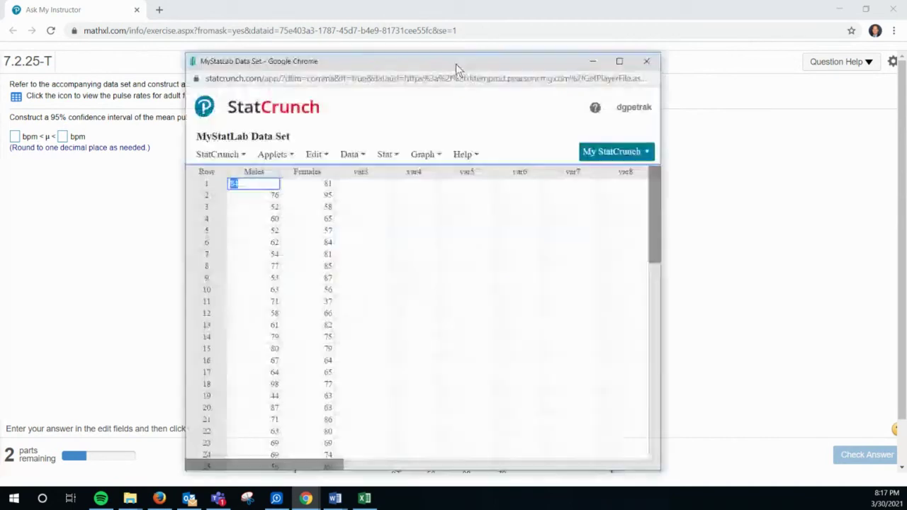
Maximize the pulse data window and bring up Stat > T Stats for a one-sample analysis
{"action": "left_click", "coordinate": [618, 61]}
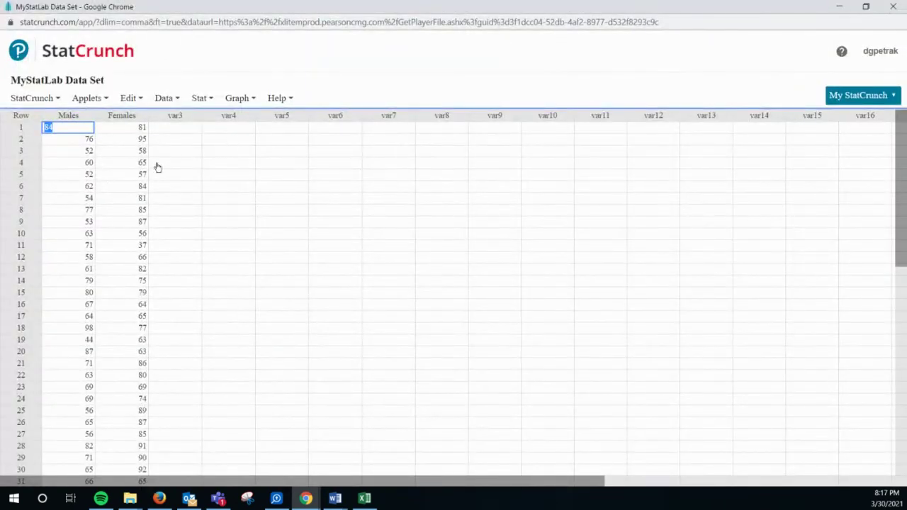
{"action": "left_click", "coordinate": [201, 102]}
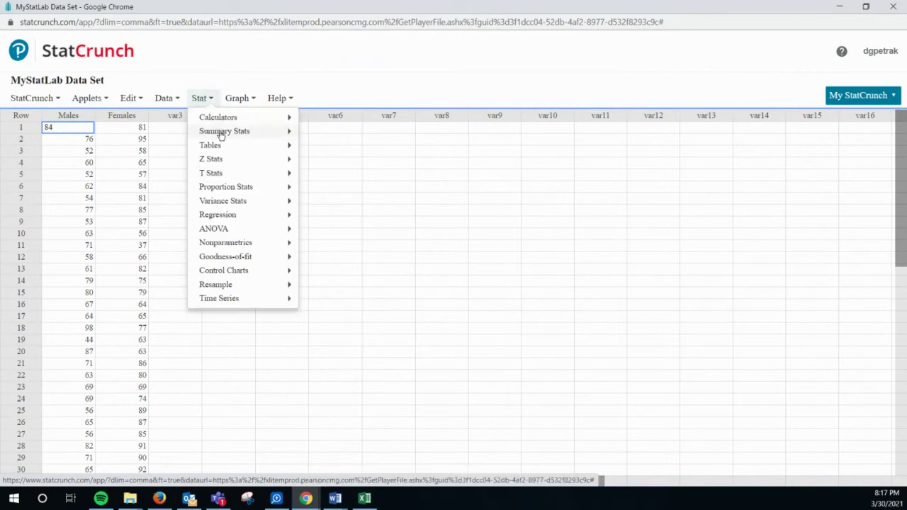
{"action": "mouse_move", "coordinate": [253, 133]}
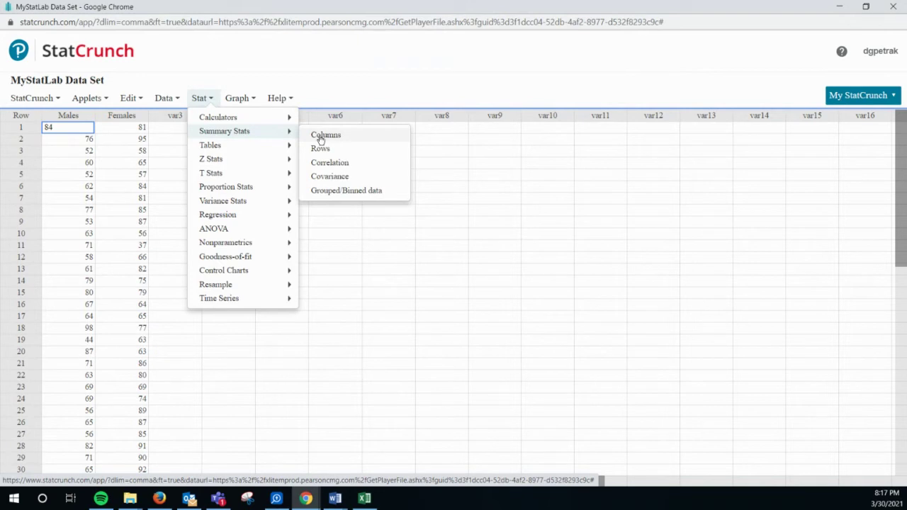
{"action": "left_click", "coordinate": [316, 304]}
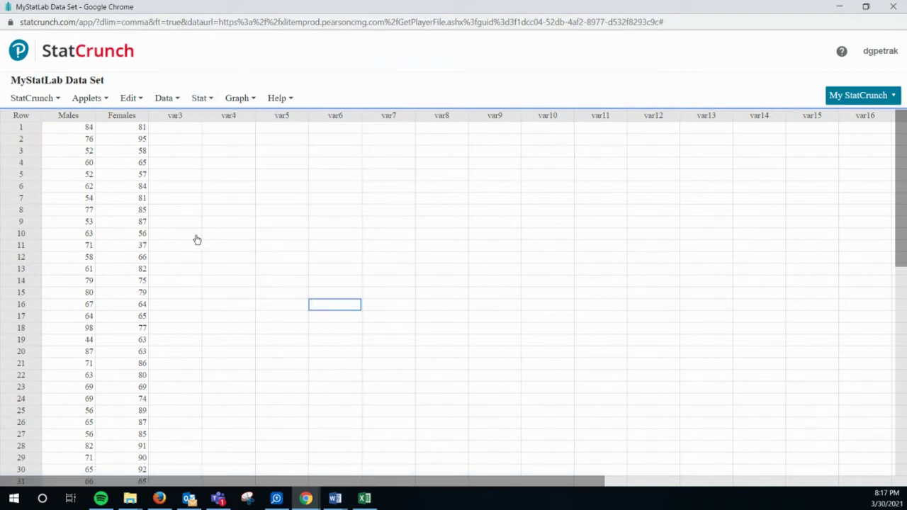
{"action": "left_click", "coordinate": [201, 99]}
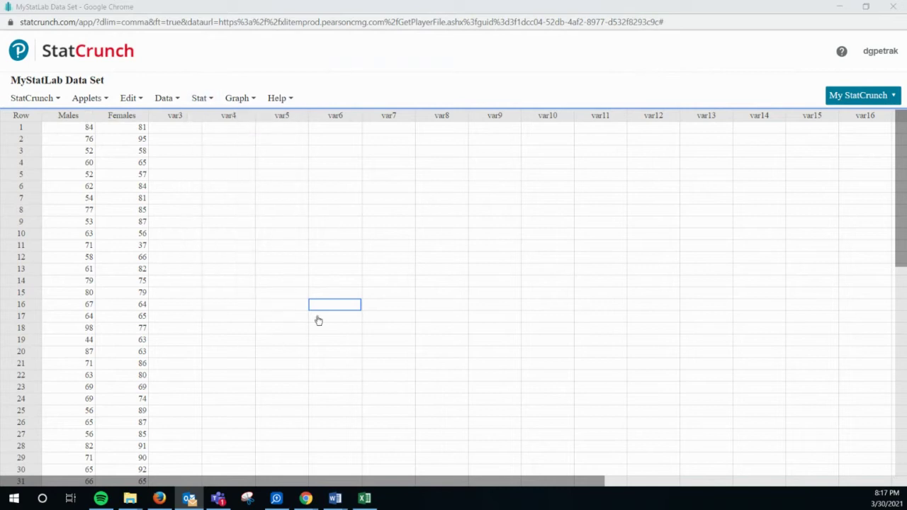
{"action": "left_click", "coordinate": [331, 271]}
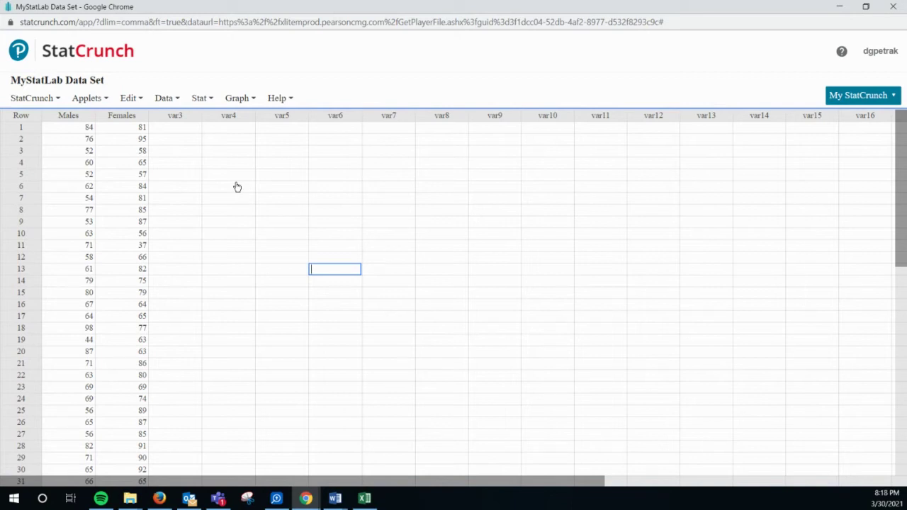
{"action": "left_click", "coordinate": [204, 103]}
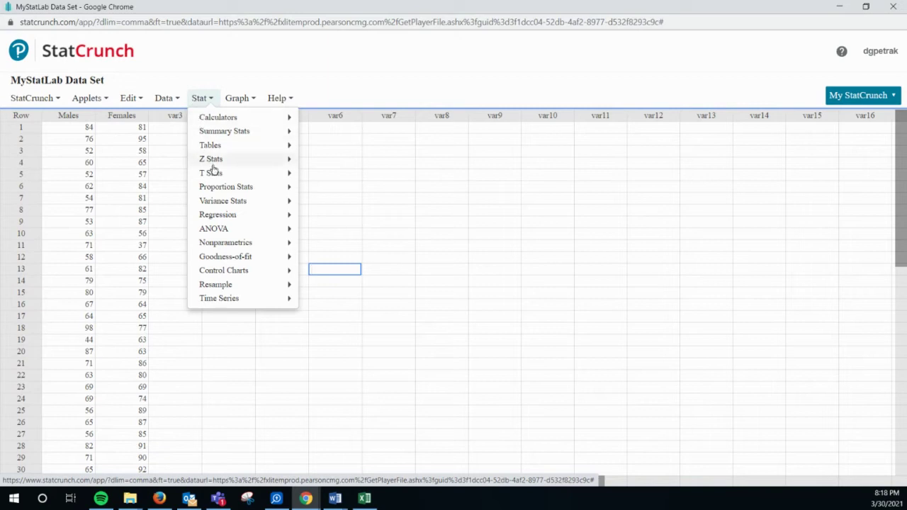
{"action": "mouse_move", "coordinate": [218, 176]}
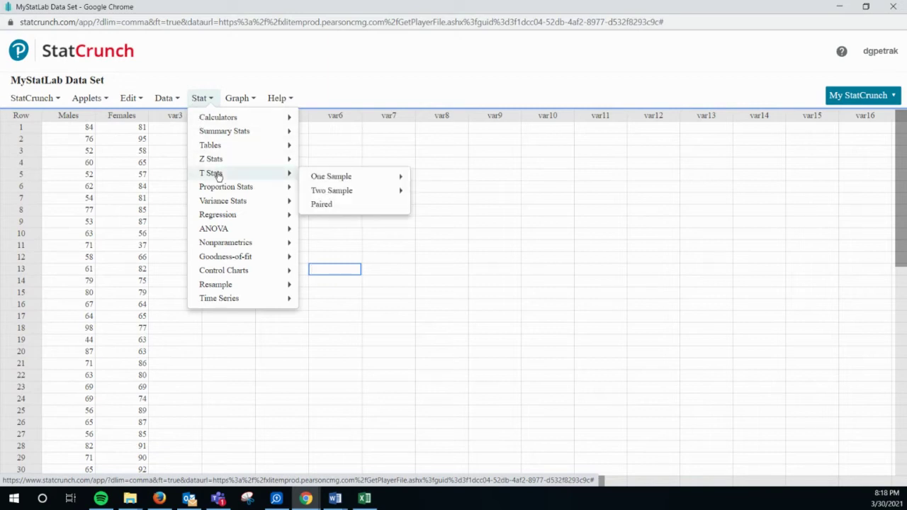
Compute a 95% one-sample T interval for Males (63.626842 to 71.373158) and move the results aside
{"action": "mouse_move", "coordinate": [371, 182]}
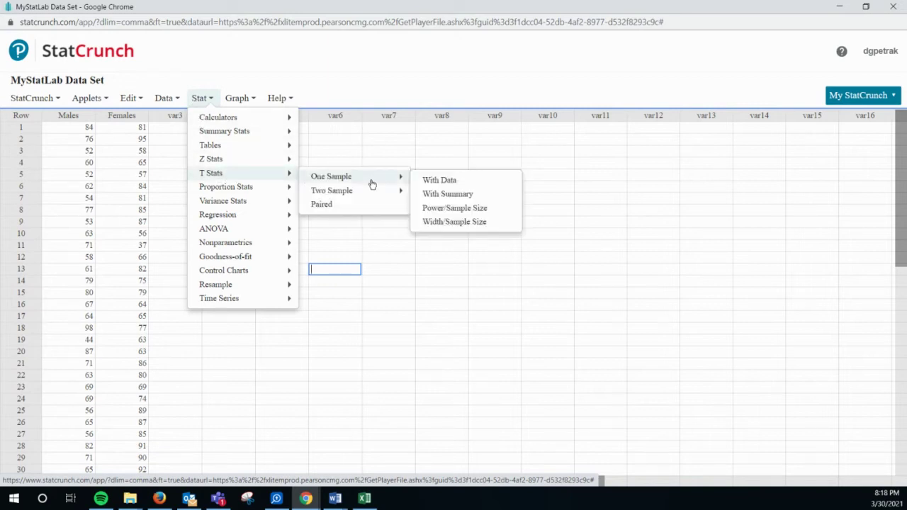
{"action": "left_click", "coordinate": [444, 183]}
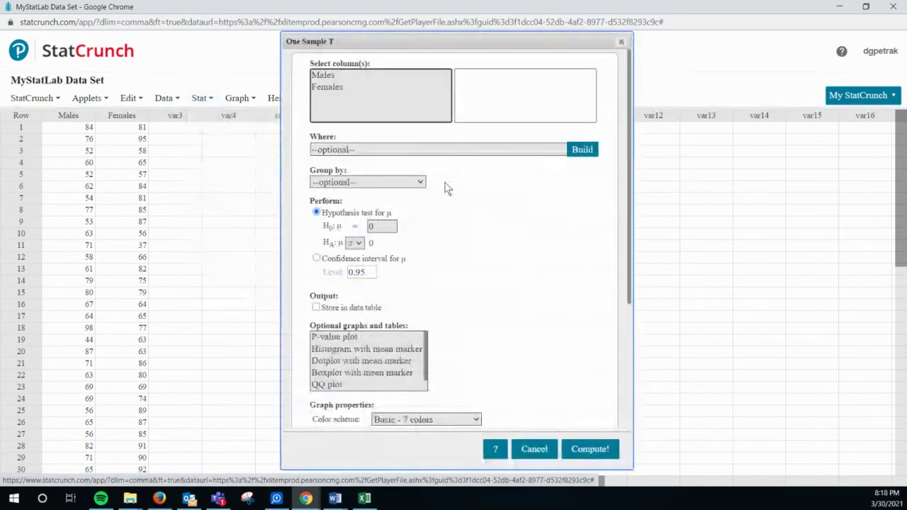
{"action": "left_click", "coordinate": [320, 77]}
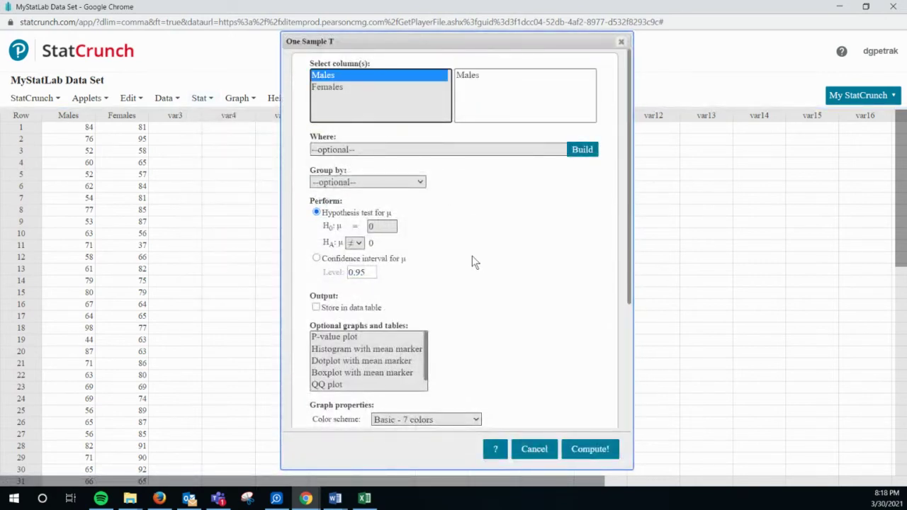
{"action": "left_click", "coordinate": [316, 257]}
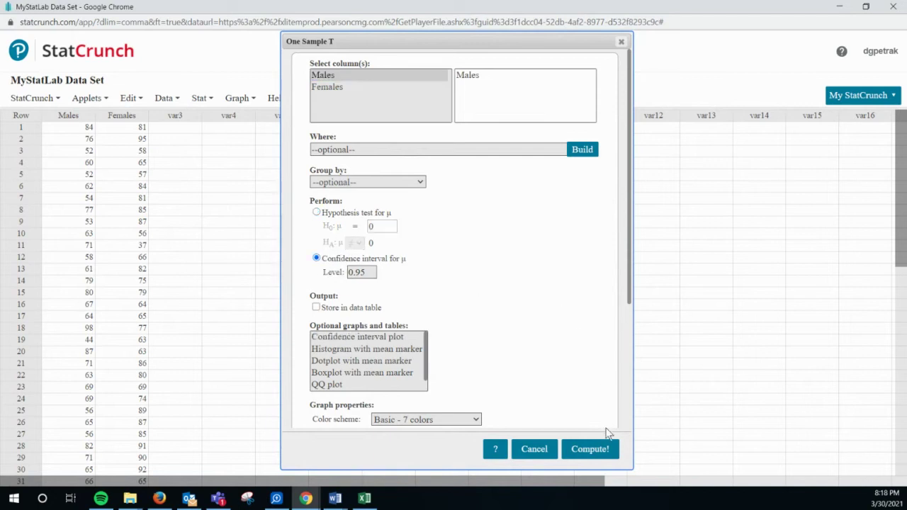
{"action": "left_click", "coordinate": [593, 447]}
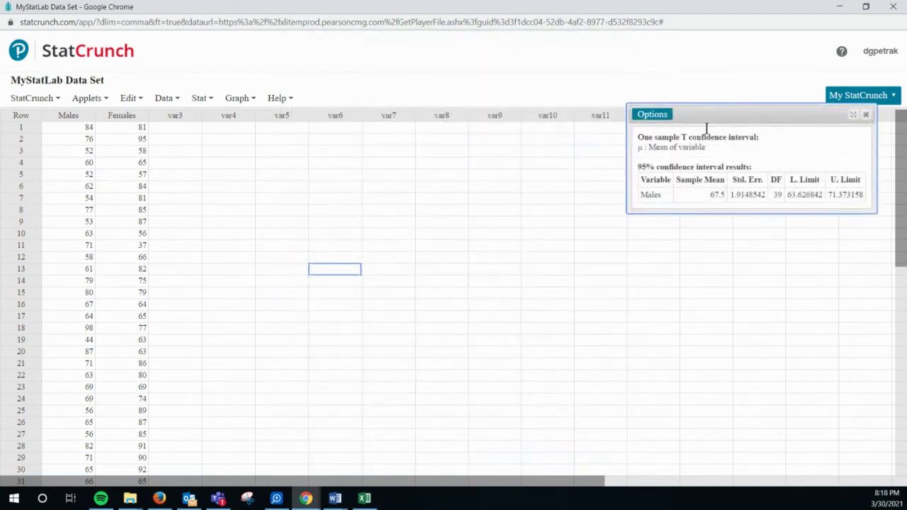
{"action": "left_click_drag", "start_coordinate": [708, 117], "coordinate": [569, 108]}
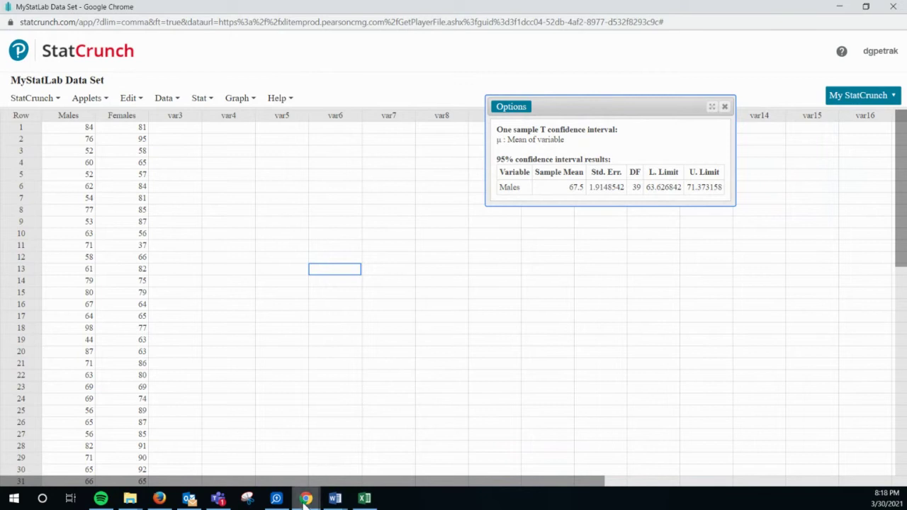
Glance at the MathXL homework question window
{"action": "left_click", "coordinate": [311, 500]}
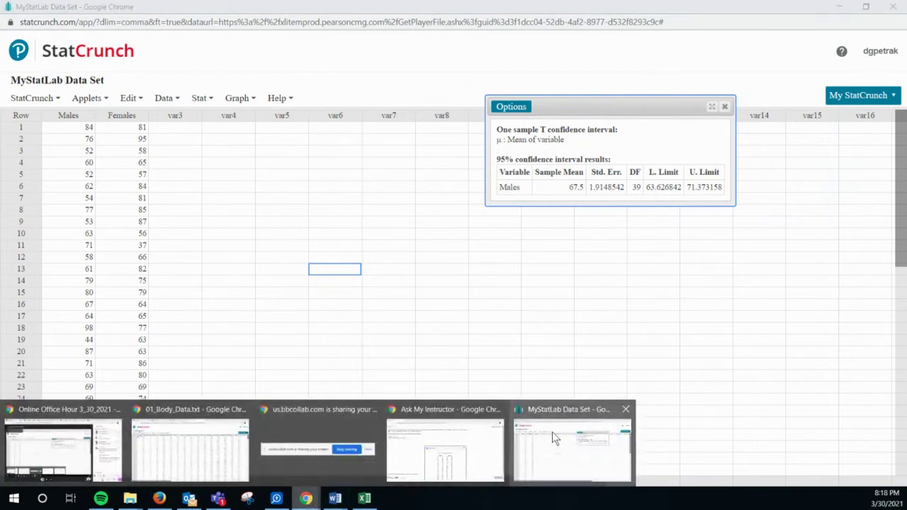
{"action": "double_click", "coordinate": [121, 198]}
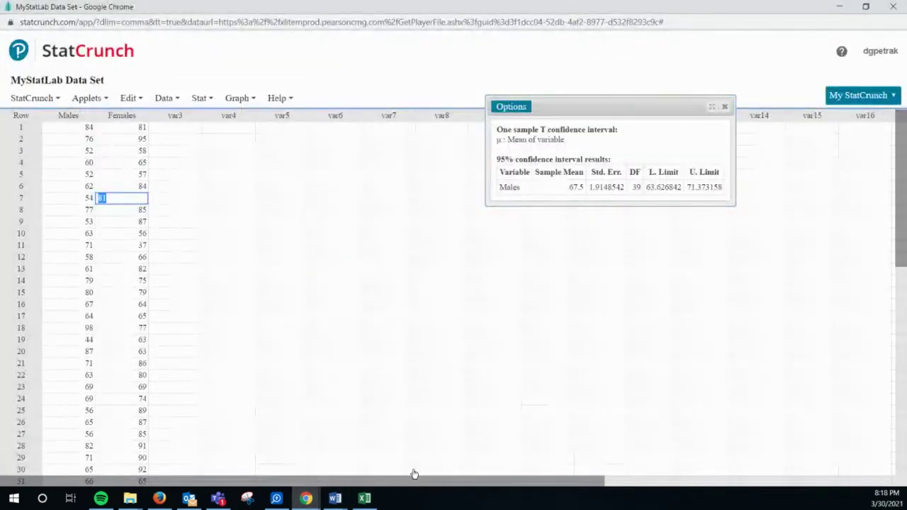
{"action": "mouse_move", "coordinate": [306, 499]}
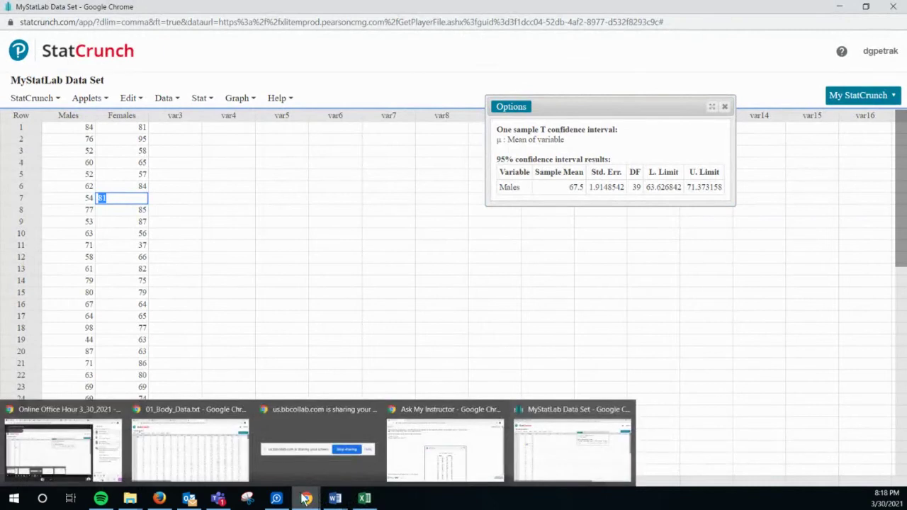
{"action": "mouse_move", "coordinate": [408, 457]}
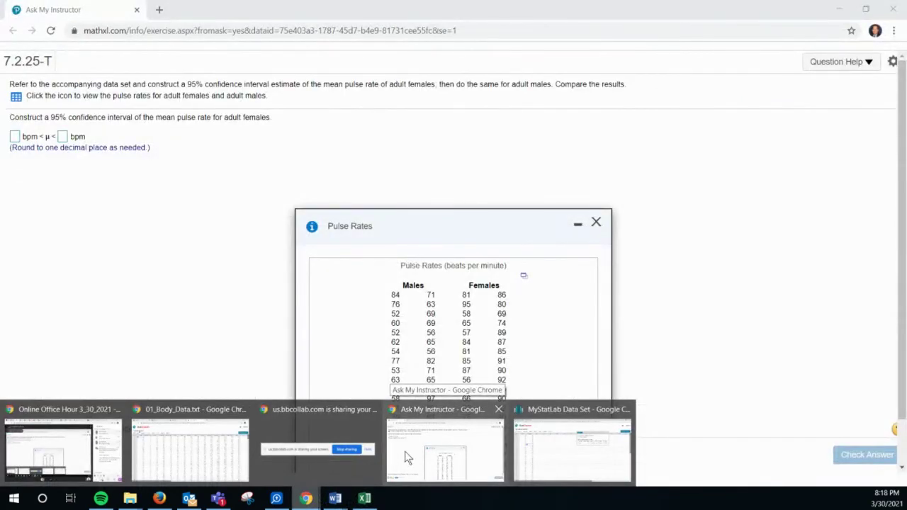
{"action": "left_click", "coordinate": [407, 457]}
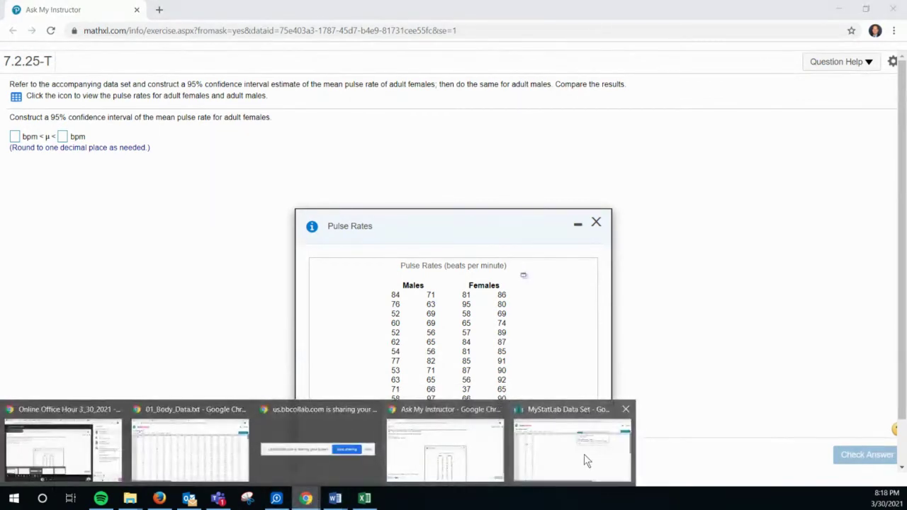
Recompute the one-sample T interval for Females, giving 71.72206 to 80.17794
{"action": "left_click", "coordinate": [584, 454]}
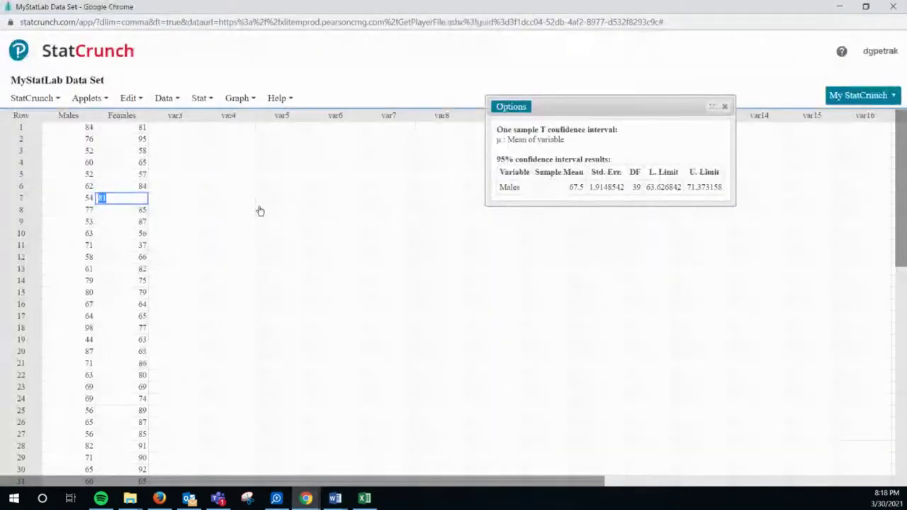
{"action": "left_click", "coordinate": [511, 106]}
{"action": "left_click", "coordinate": [513, 122]}
{"action": "left_click", "coordinate": [332, 87]}
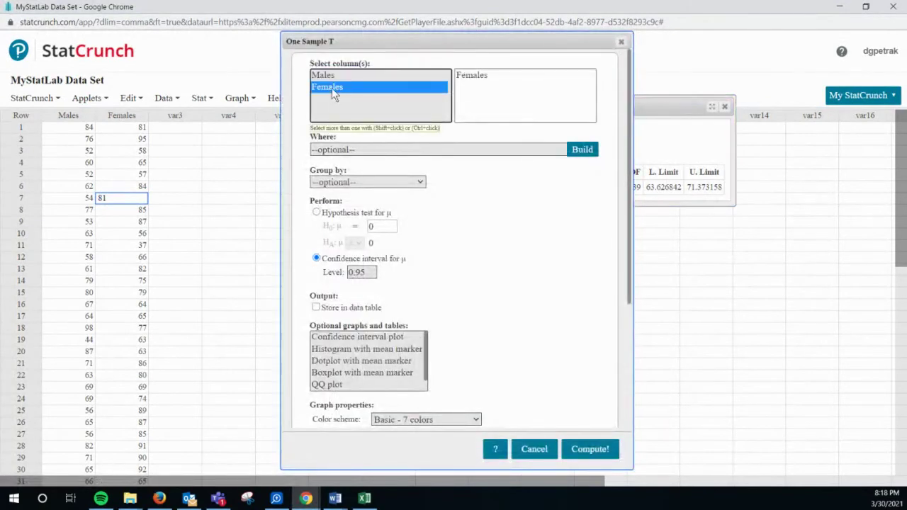
{"action": "left_click", "coordinate": [583, 447]}
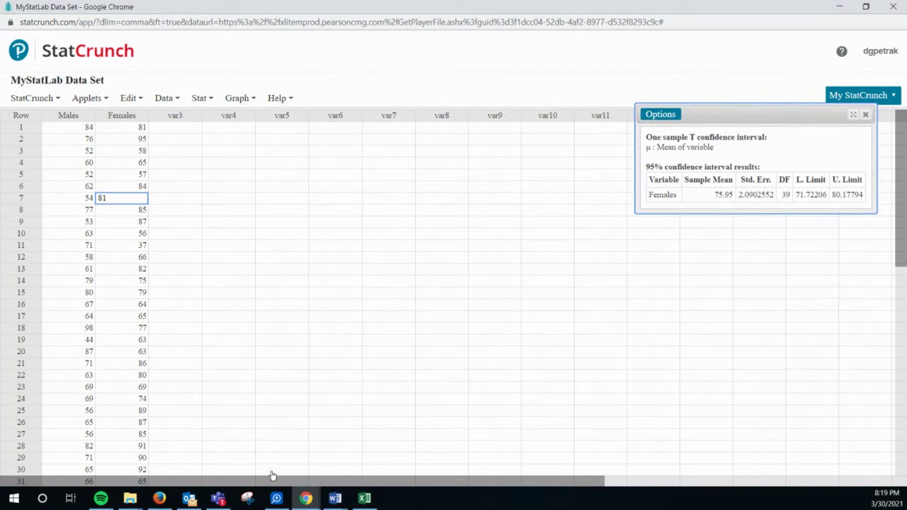
Move the Females results to the top left and restore the StatCrunch window size
{"action": "left_click", "coordinate": [306, 499]}
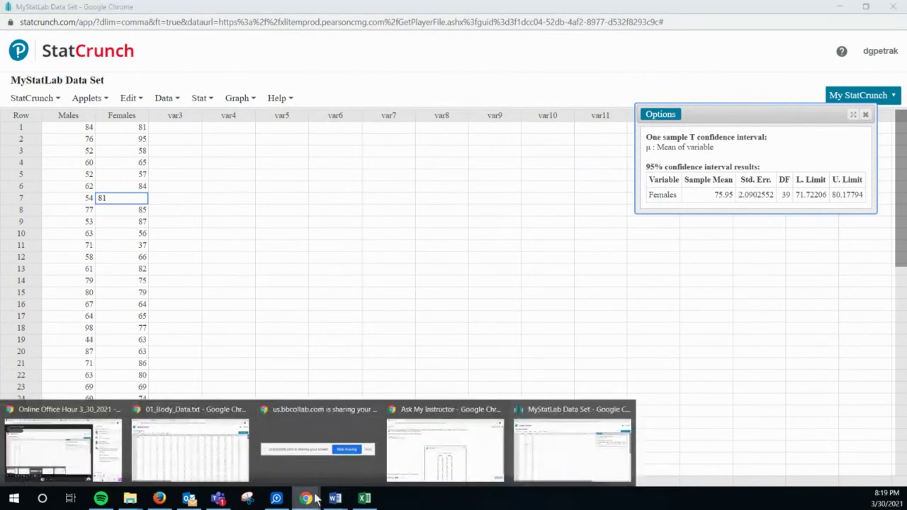
{"action": "left_click_drag", "start_coordinate": [755, 116], "coordinate": [121, 143]}
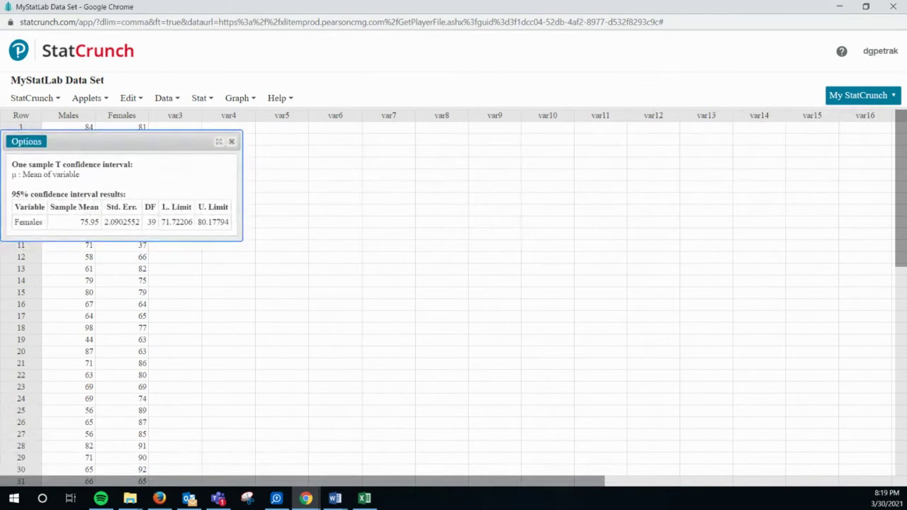
{"action": "double_click", "coordinate": [255, 16]}
Answer the females interval as 71.7 to 80.2 bpm and dismiss the feedback
{"action": "left_click", "coordinate": [523, 275]}
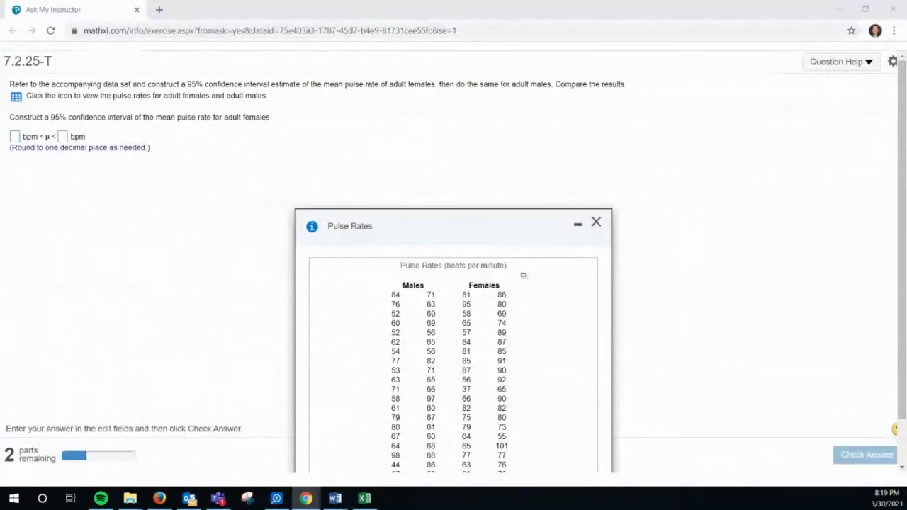
{"action": "left_click", "coordinate": [17, 138]}
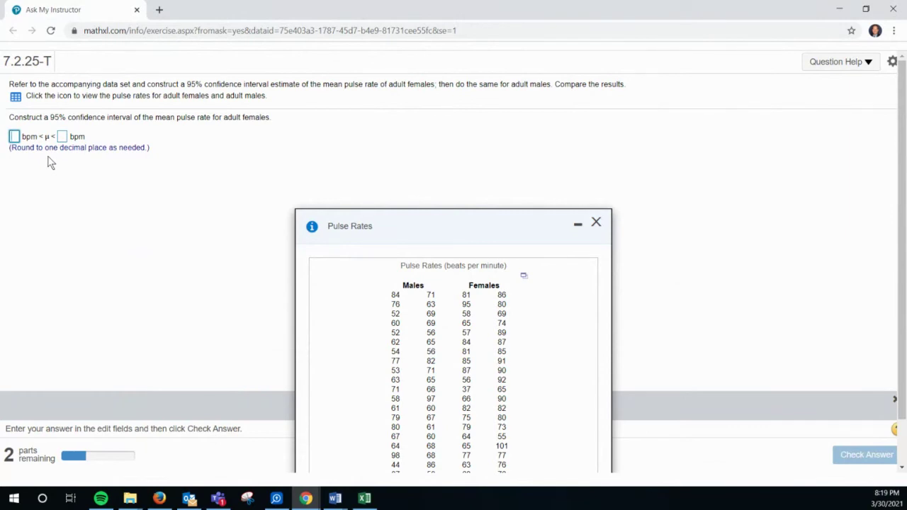
{"action": "type", "text": "71.7"}
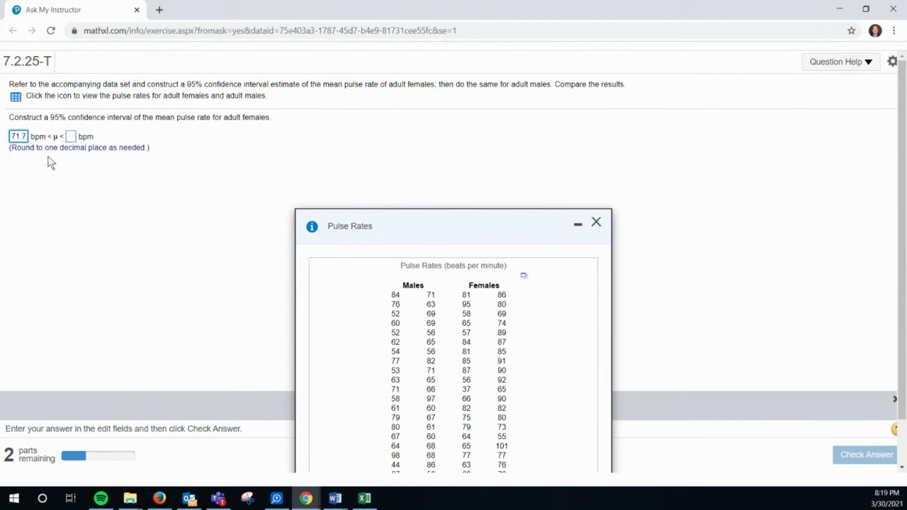
{"action": "left_click", "coordinate": [72, 136]}
{"action": "type", "text": "80.1"}
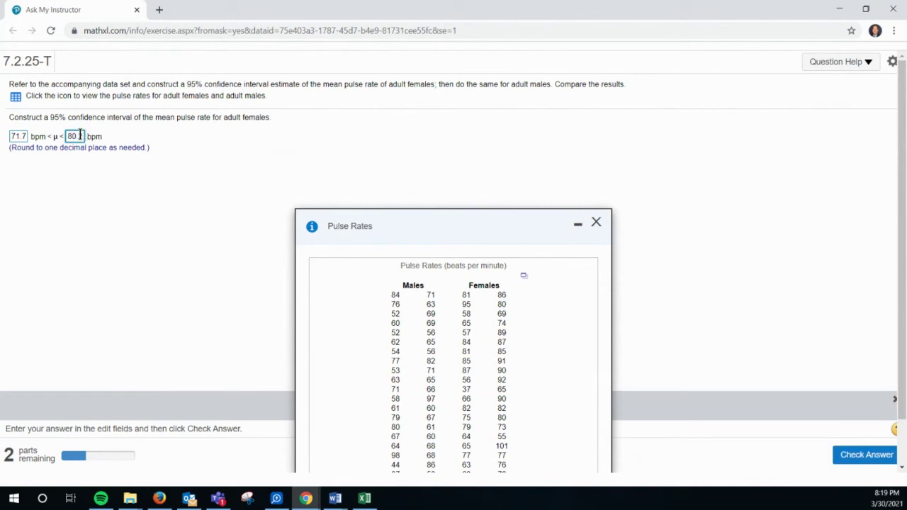
{"action": "key", "text": "Return"}
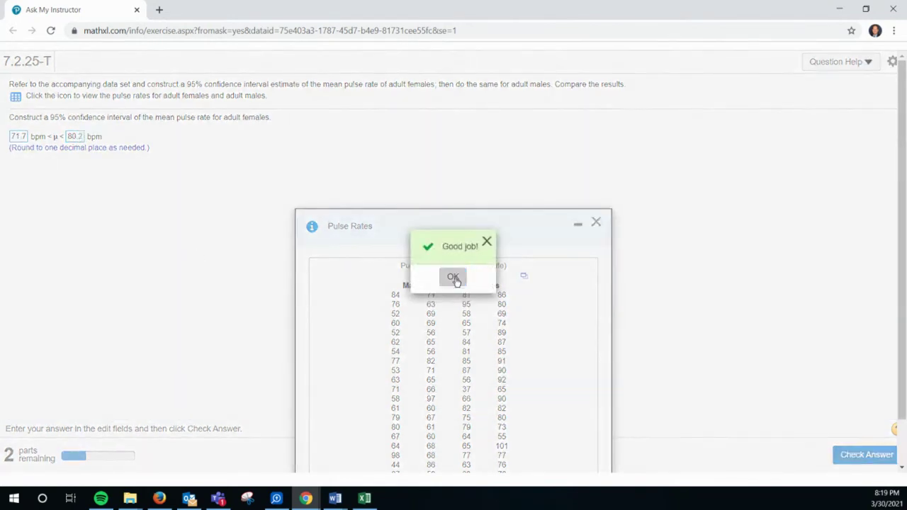
{"action": "left_click", "coordinate": [453, 277]}
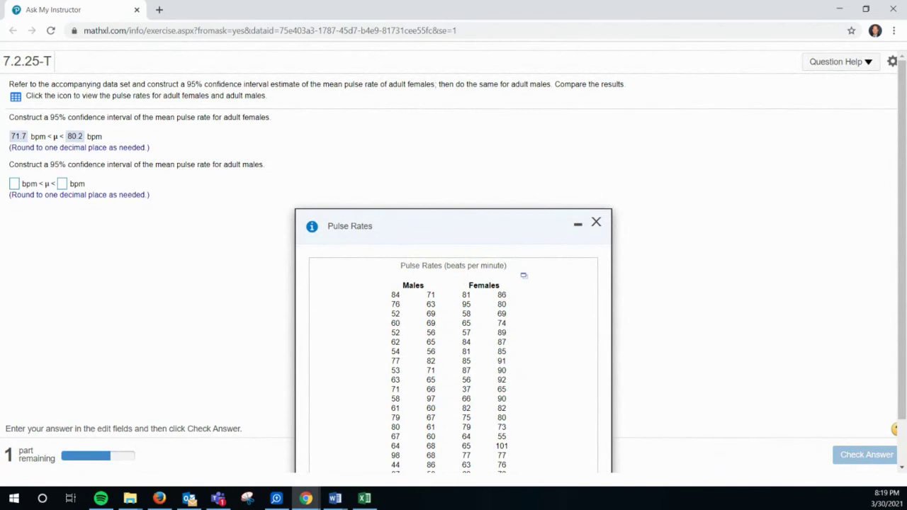
Enter the males interval bounds 63.6 and 71.4 bpm
{"action": "key", "text": "alt+Tab"}
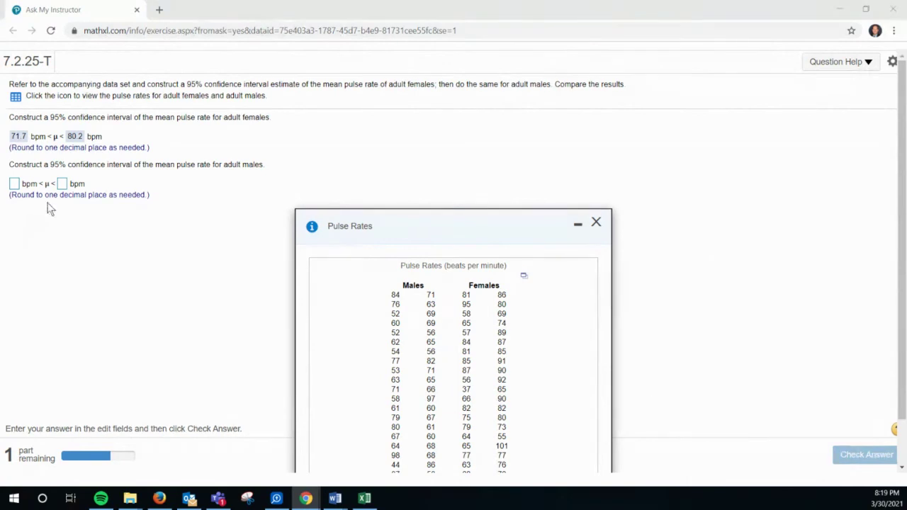
{"action": "left_click", "coordinate": [17, 188]}
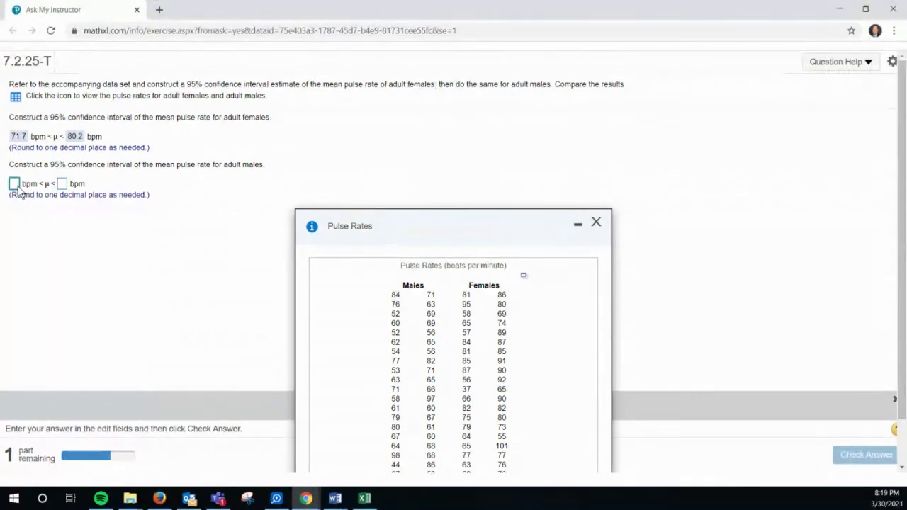
{"action": "type", "text": "63"}
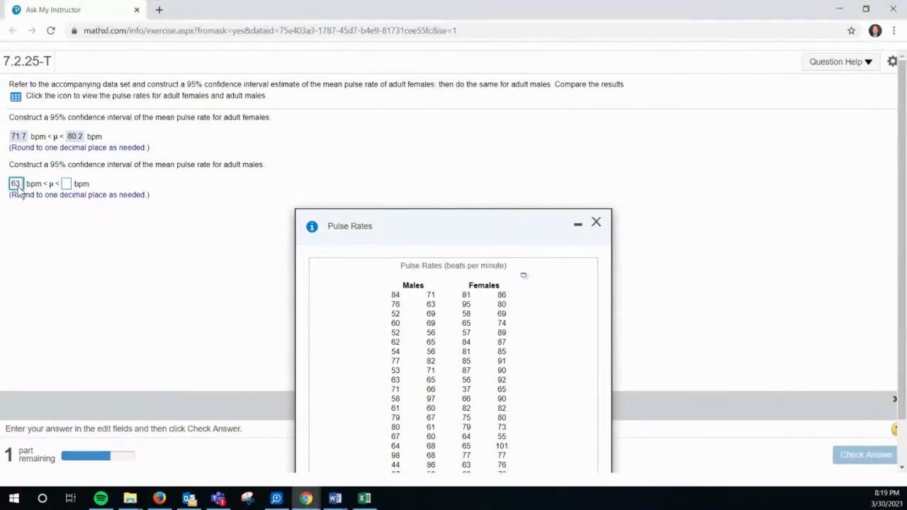
{"action": "type", "text": ".6"}
{"action": "left_click", "coordinate": [71, 185]}
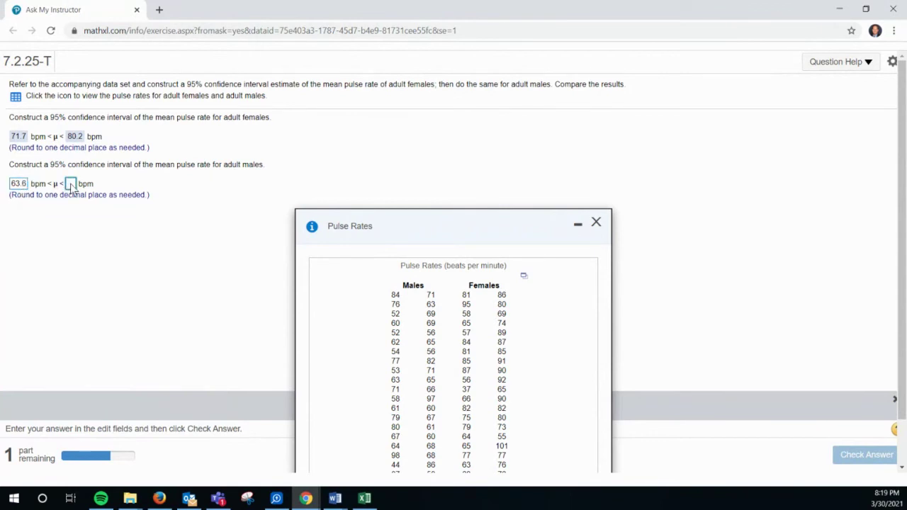
{"action": "type", "text": "71"}
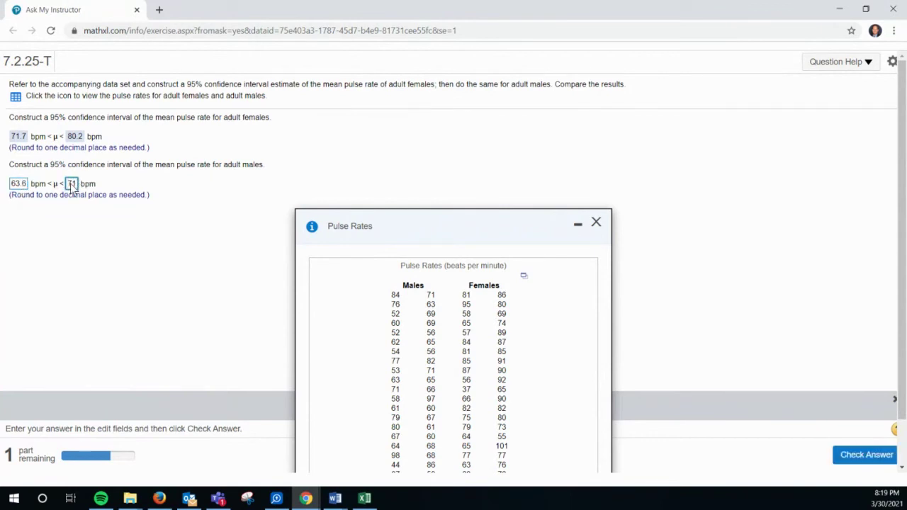
{"action": "type", "text": ".4"}
Submit the males interval, then answer the comparison with choice B and check it
{"action": "key", "text": "Return"}
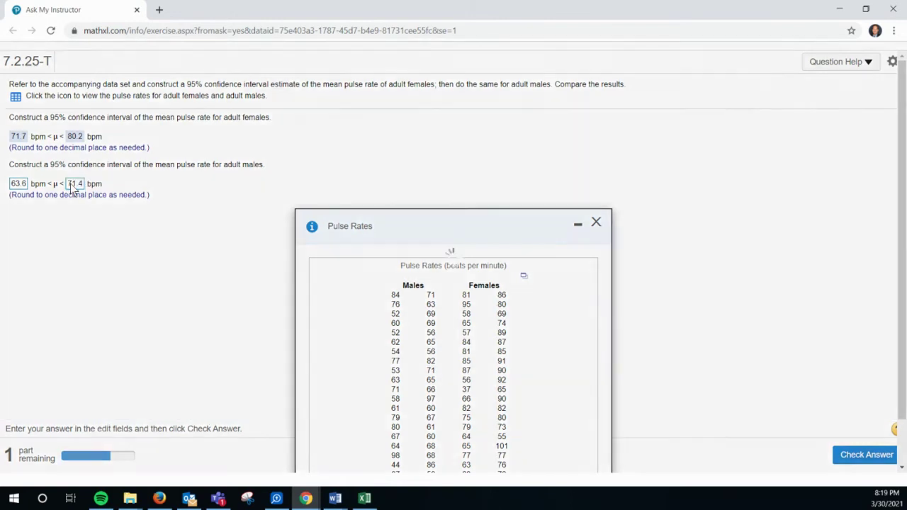
{"action": "left_click", "coordinate": [457, 276]}
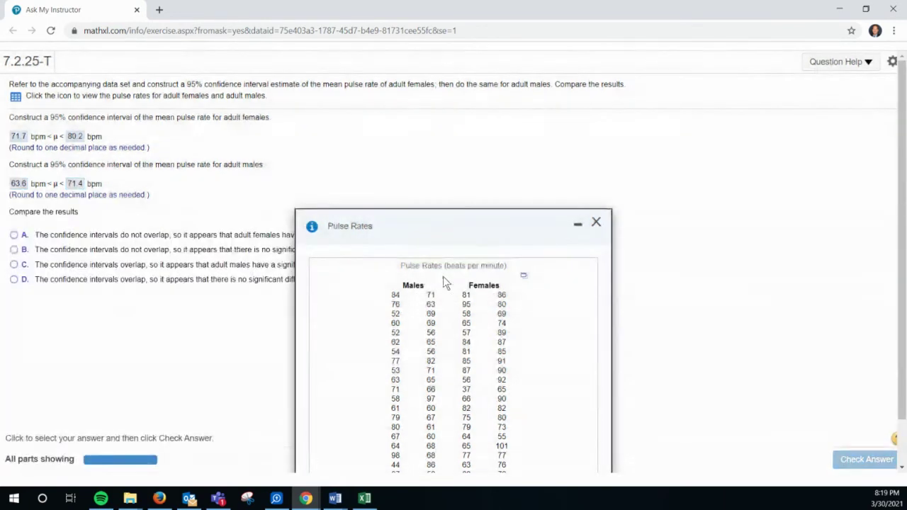
{"action": "left_click_drag", "start_coordinate": [424, 221], "coordinate": [237, 329]}
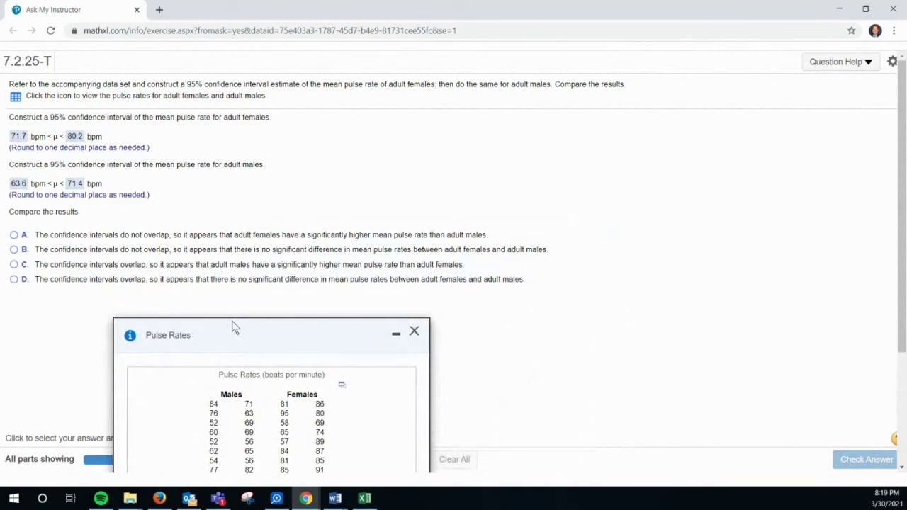
{"action": "left_click", "coordinate": [15, 250]}
{"action": "left_click", "coordinate": [866, 459]}
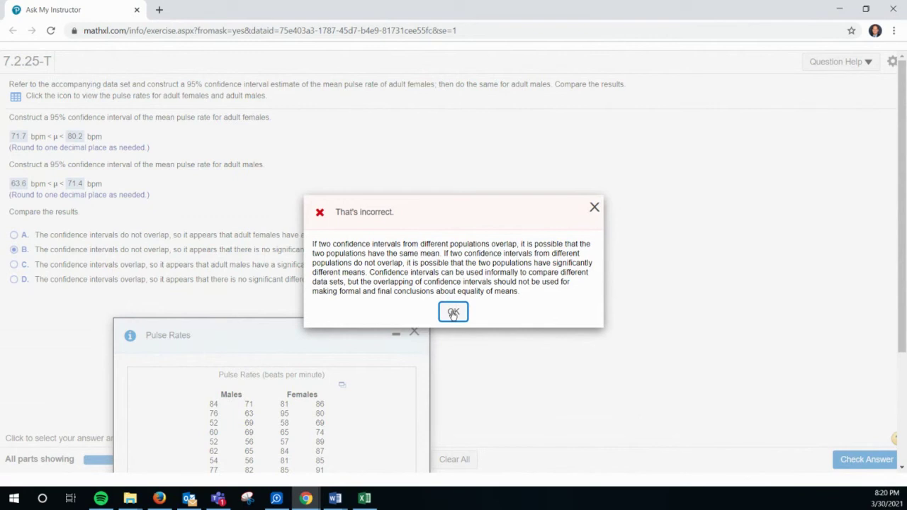
Change the comparison answer to choice A and submit it as correct
{"action": "left_click", "coordinate": [453, 313]}
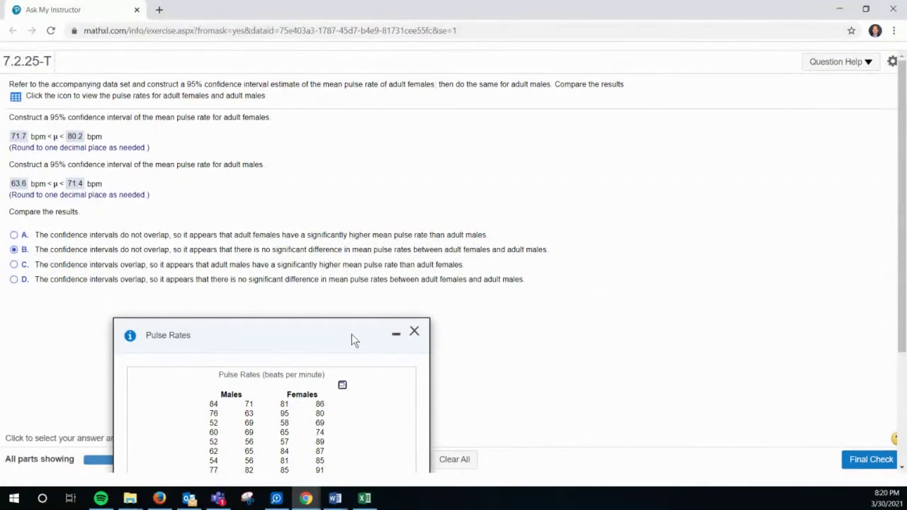
{"action": "left_click_drag", "start_coordinate": [332, 335], "coordinate": [298, 322]}
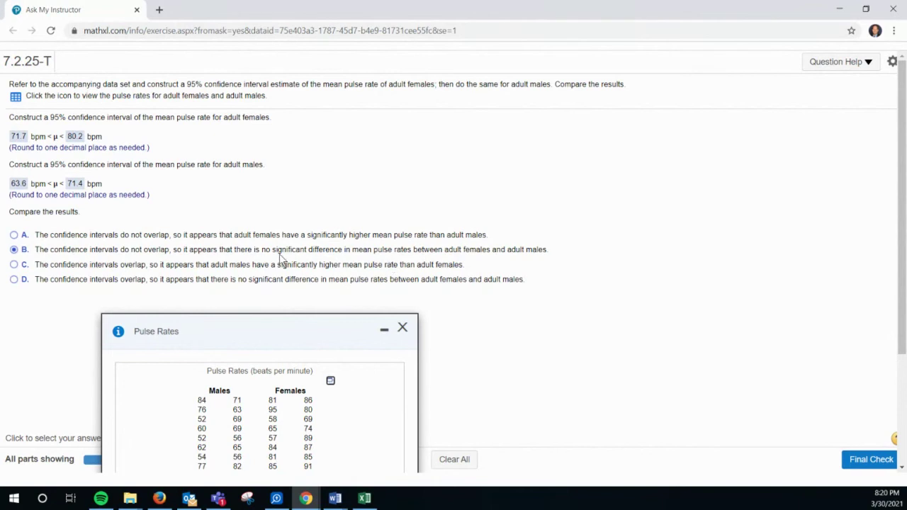
{"action": "left_click", "coordinate": [13, 235]}
{"action": "left_click", "coordinate": [866, 459]}
{"action": "left_click", "coordinate": [452, 276]}
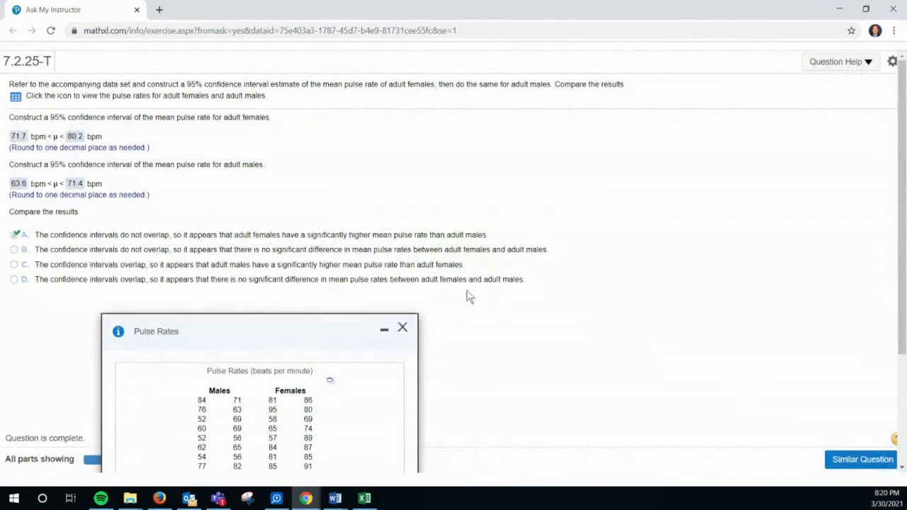
Bring the StatCrunch MyStatLab Data Set window into view over the question
{"action": "left_click_drag", "start_coordinate": [337, 322], "coordinate": [346, 312]}
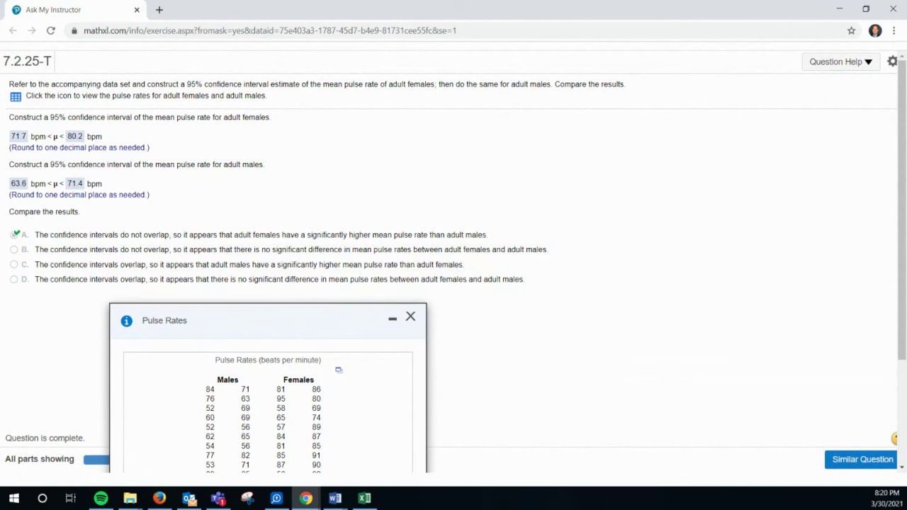
{"action": "left_click", "coordinate": [337, 369]}
{"action": "left_click_drag", "start_coordinate": [150, 58], "coordinate": [353, 53]}
Maximize StatCrunch and close the old one-sample interval results
{"action": "left_click", "coordinate": [529, 44]}
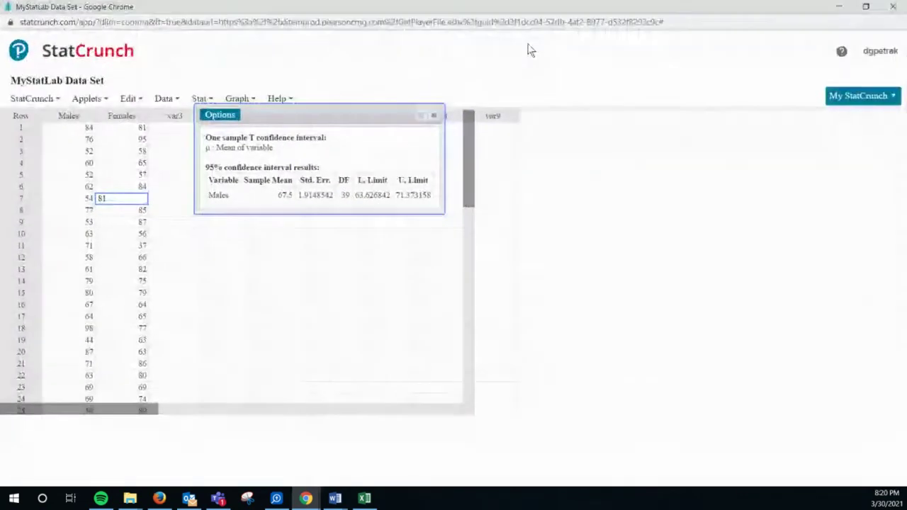
{"action": "left_click", "coordinate": [374, 238]}
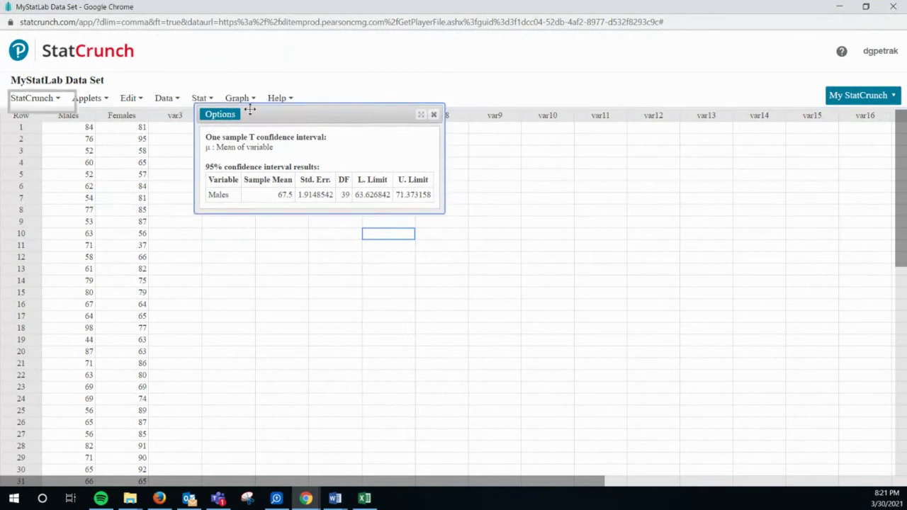
{"action": "left_click", "coordinate": [434, 115]}
Run a two-sample T interval, Males vs Females, giving -14.094242 to -2.8057578
{"action": "left_click", "coordinate": [201, 98]}
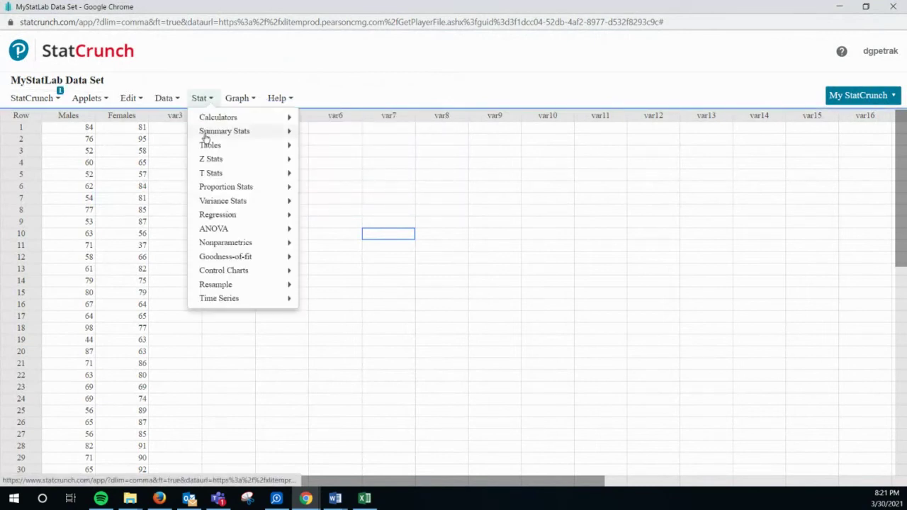
{"action": "mouse_move", "coordinate": [218, 175]}
{"action": "mouse_move", "coordinate": [327, 189]}
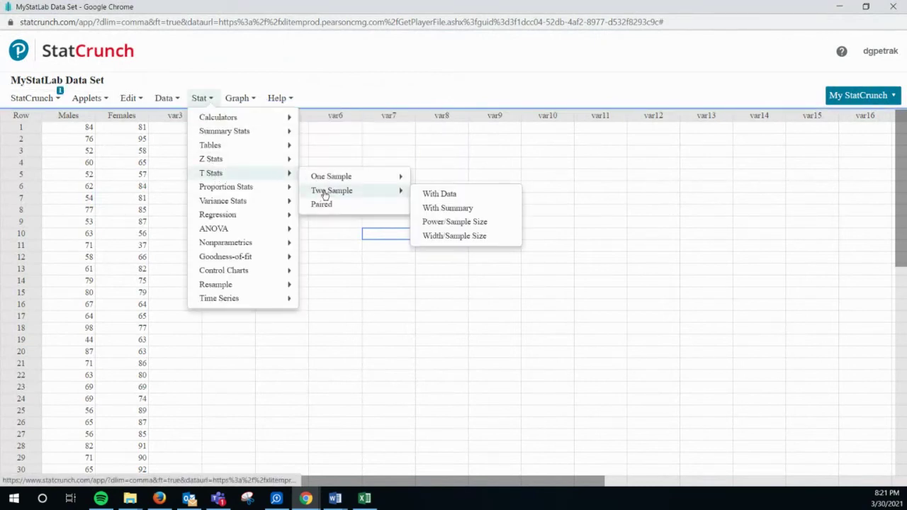
{"action": "left_click", "coordinate": [430, 198]}
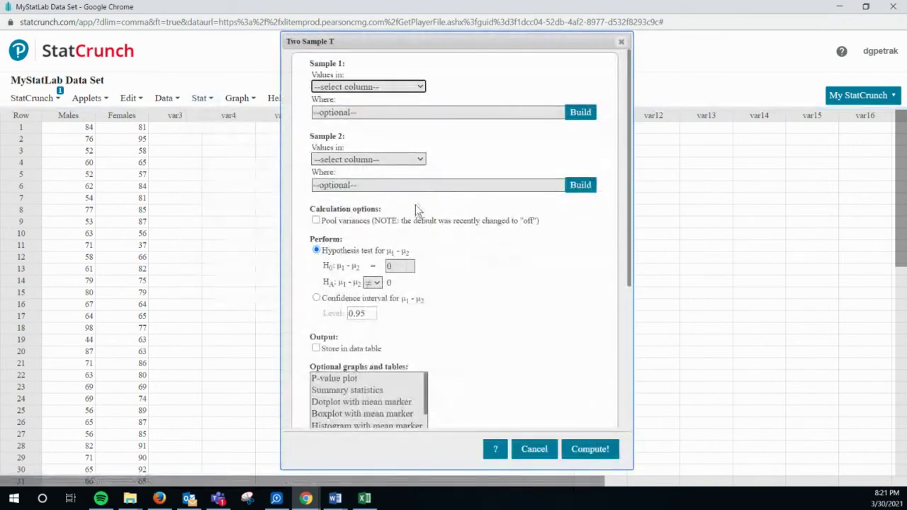
{"action": "left_click", "coordinate": [338, 88]}
{"action": "left_click", "coordinate": [337, 121]}
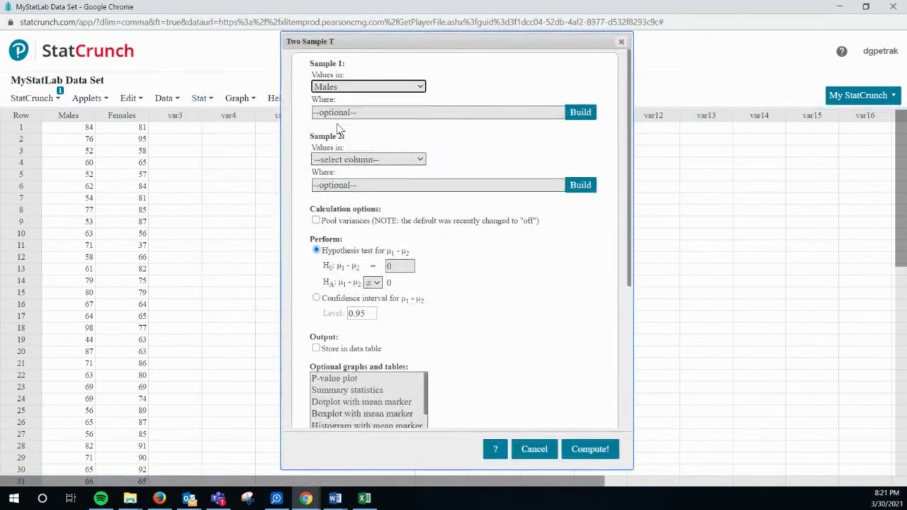
{"action": "left_click", "coordinate": [347, 162]}
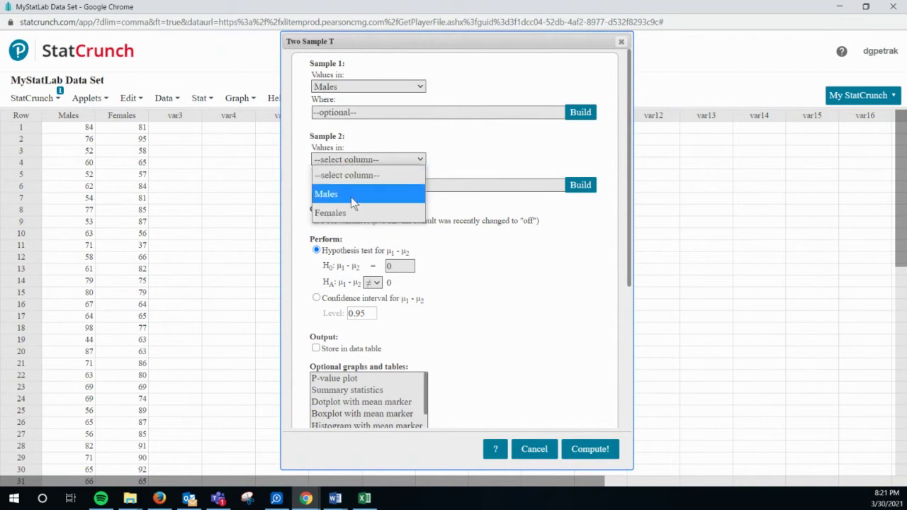
{"action": "left_click", "coordinate": [351, 203]}
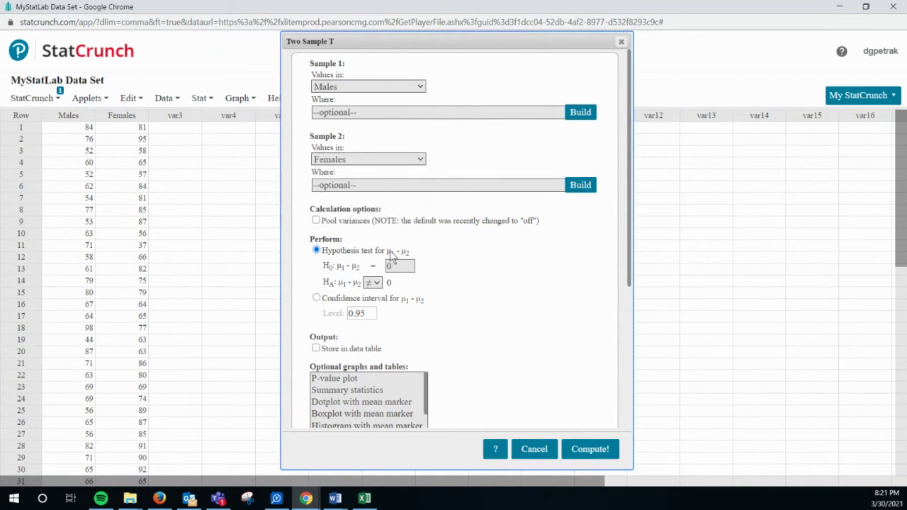
{"action": "scroll", "coordinate": [484, 267], "scroll_direction": "down", "scroll_amount": 1}
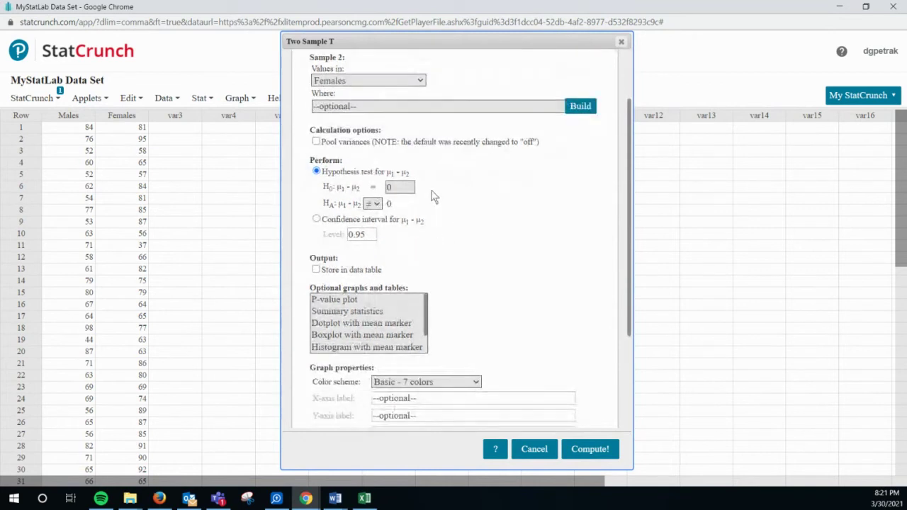
{"action": "left_click", "coordinate": [316, 219]}
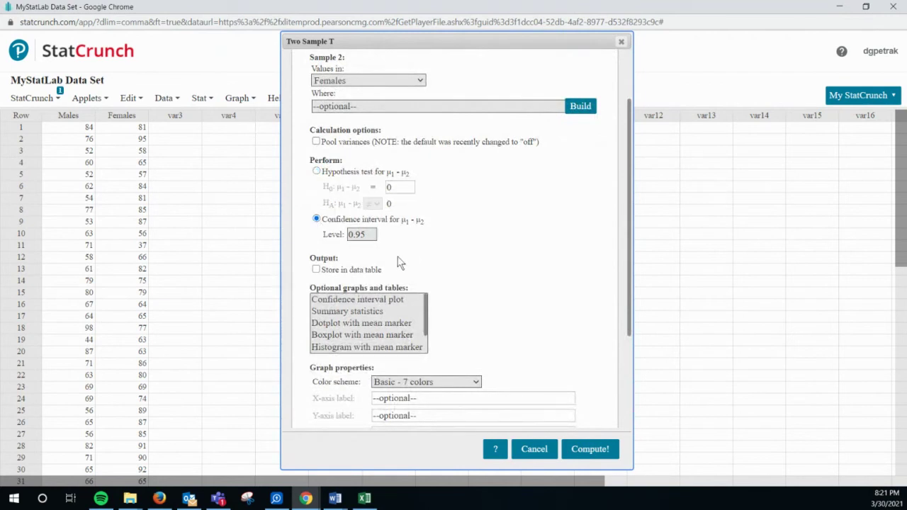
{"action": "left_click", "coordinate": [595, 448]}
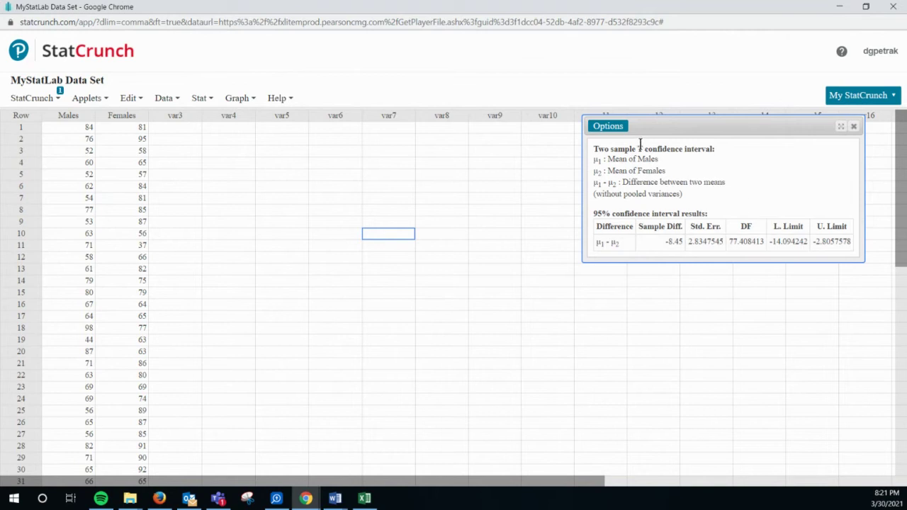
Rerun as a two-sided hypothesis test (HA ≠ 0), getting t = -2.9808577, P = 0.0038
{"action": "left_click", "coordinate": [608, 126]}
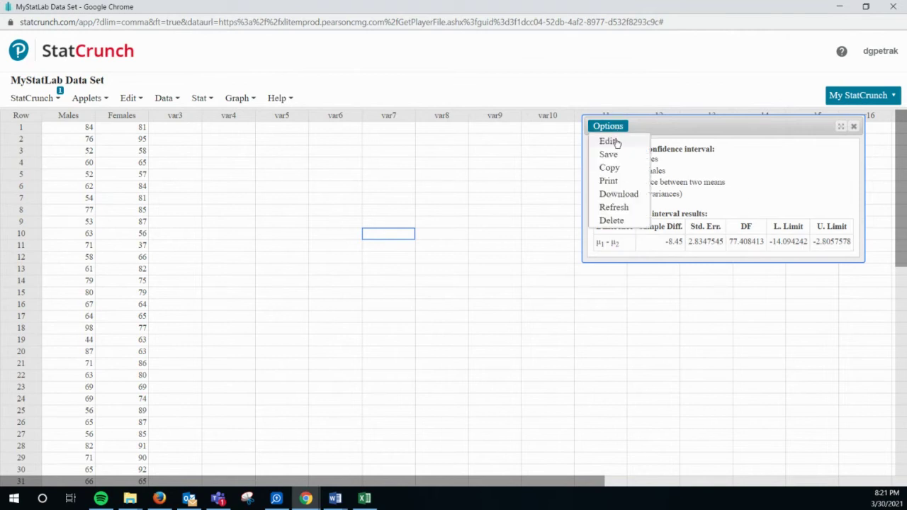
{"action": "left_click", "coordinate": [607, 137]}
{"action": "left_click", "coordinate": [316, 250]}
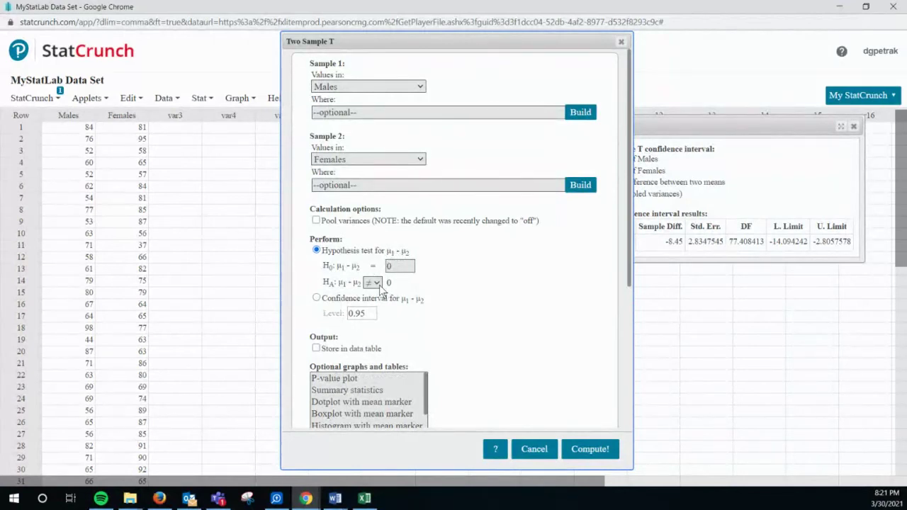
{"action": "left_click", "coordinate": [378, 284]}
{"action": "left_click", "coordinate": [378, 284]}
{"action": "left_click", "coordinate": [590, 448]}
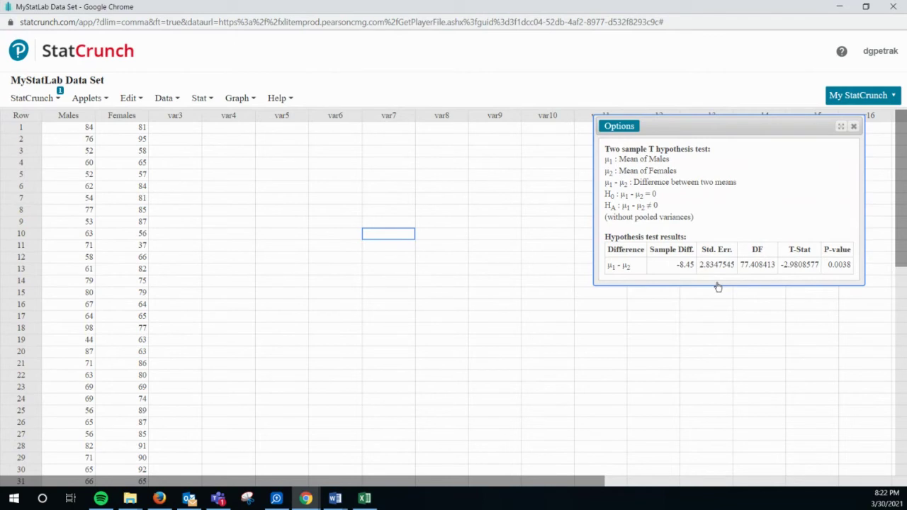
Close the hypothesis test results, leaving the pulse data sheet
{"action": "left_click", "coordinate": [768, 192]}
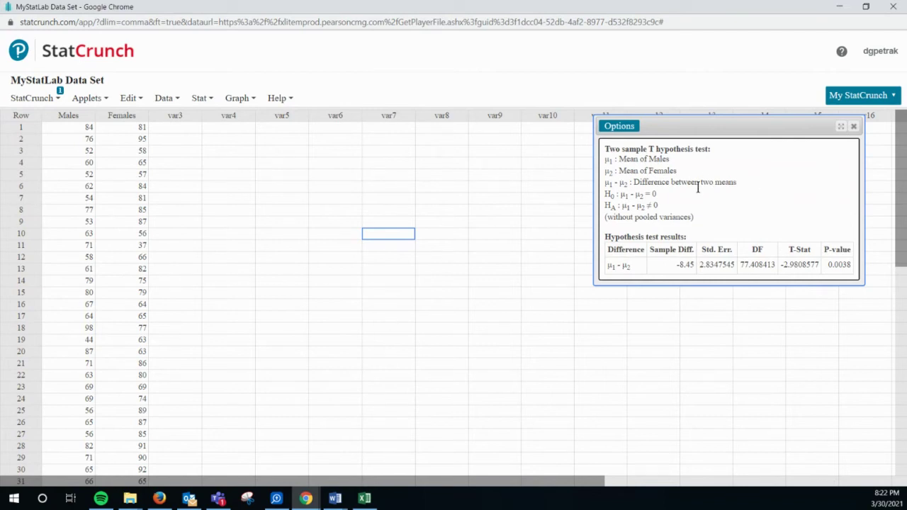
{"action": "left_click", "coordinate": [628, 126]}
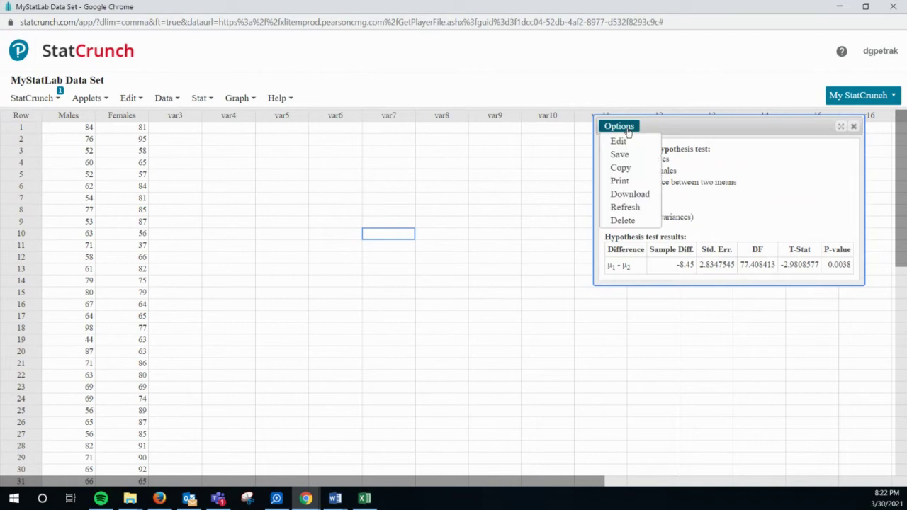
{"action": "left_click", "coordinate": [620, 143]}
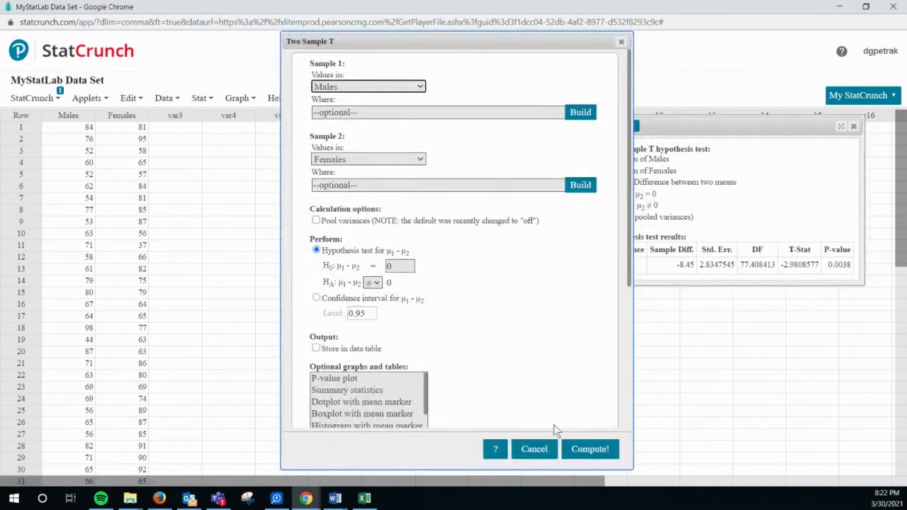
{"action": "left_click", "coordinate": [534, 449]}
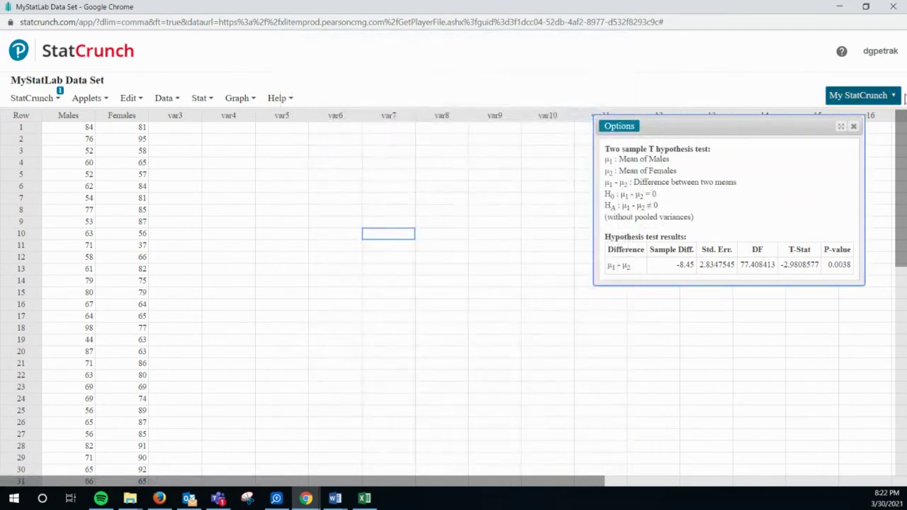
{"action": "left_click", "coordinate": [854, 126]}
{"action": "left_click", "coordinate": [200, 99]}
{"action": "left_click", "coordinate": [201, 100]}
{"action": "left_click", "coordinate": [201, 100]}
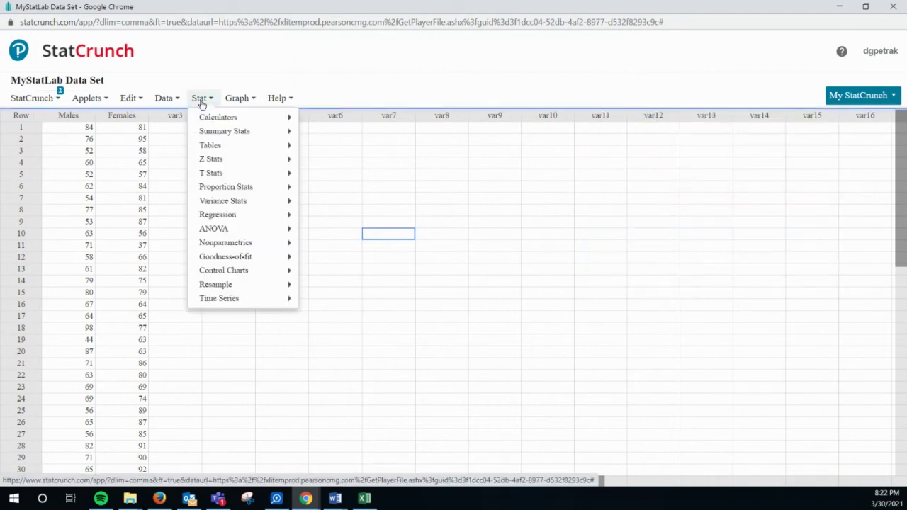
{"action": "mouse_move", "coordinate": [238, 178]}
{"action": "mouse_move", "coordinate": [322, 196]}
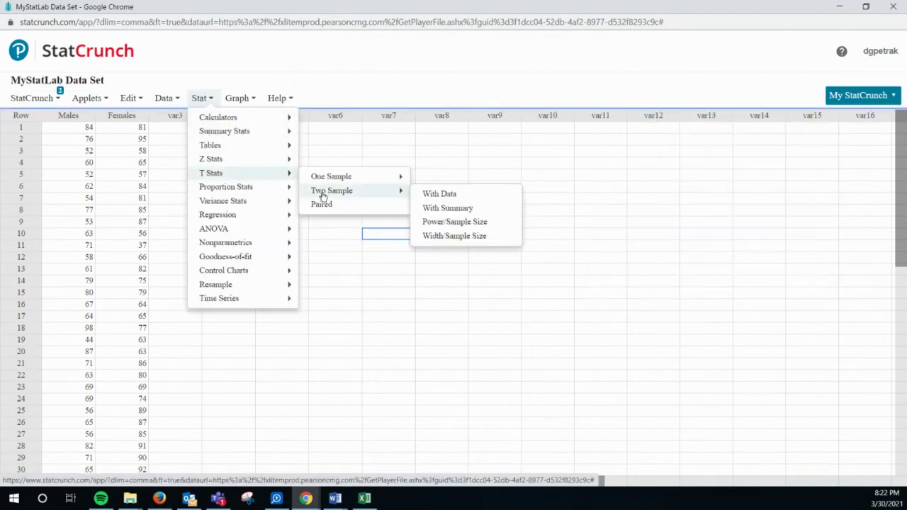
{"action": "left_click", "coordinate": [437, 209]}
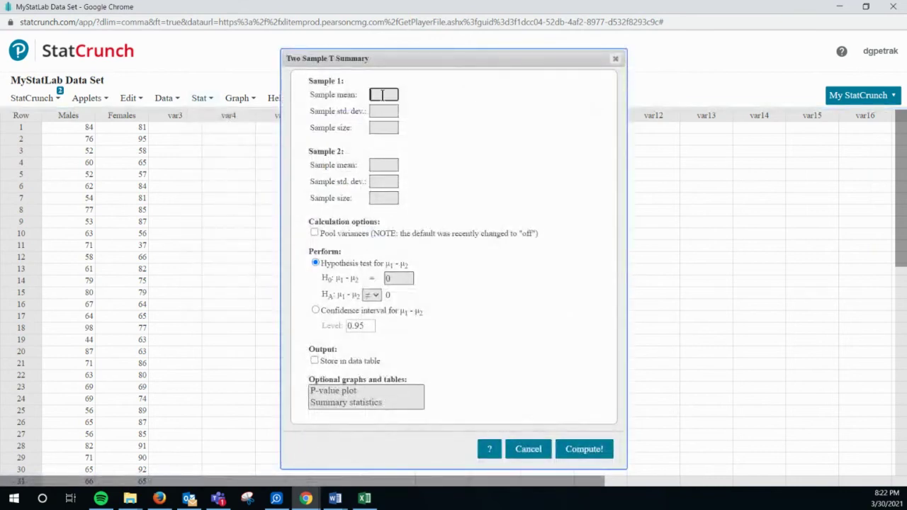
{"action": "left_click", "coordinate": [387, 111]}
{"action": "left_click", "coordinate": [381, 131]}
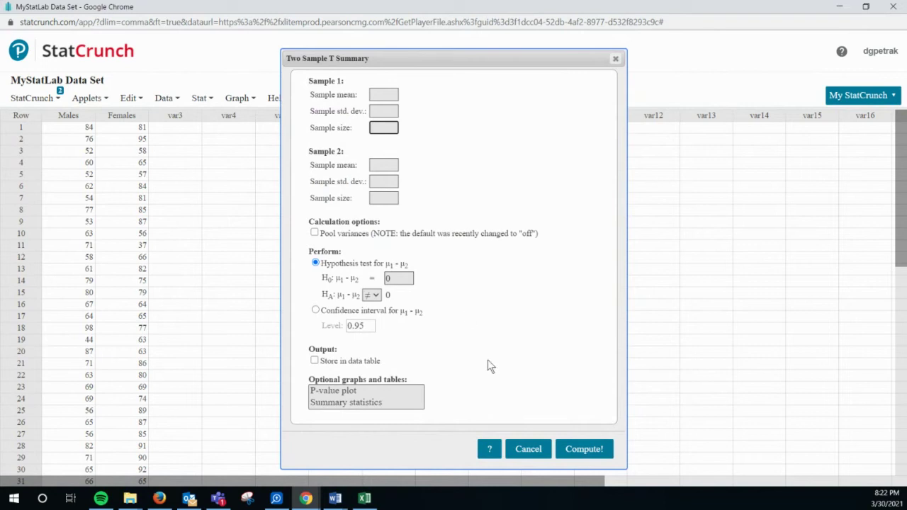
{"action": "left_click", "coordinate": [527, 446]}
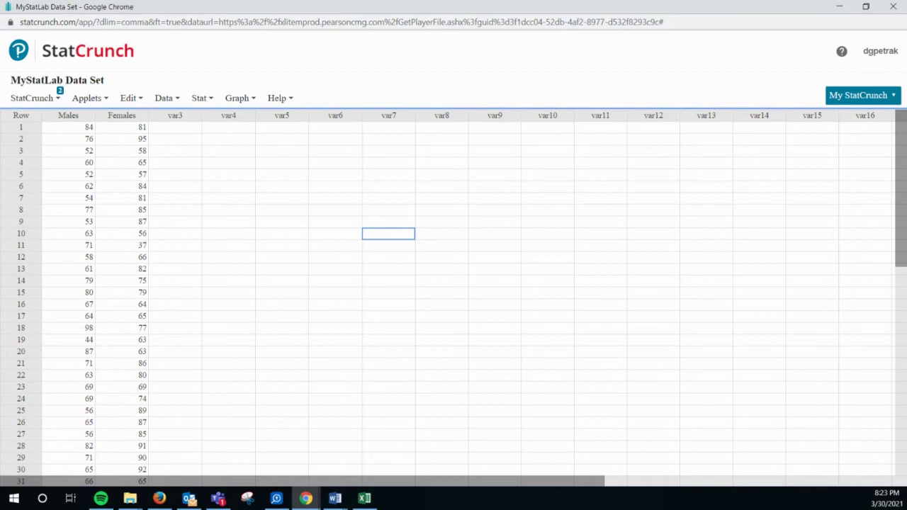
{"action": "key", "text": "alt+Tab"}
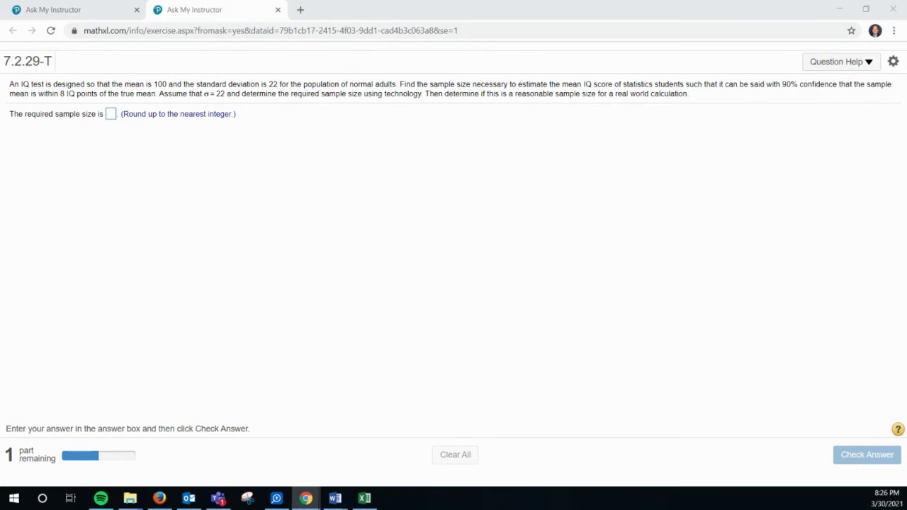
Maximize the formula sheet PDF and highlight the sample-size formula for means
{"action": "key", "text": "alt+Tab"}
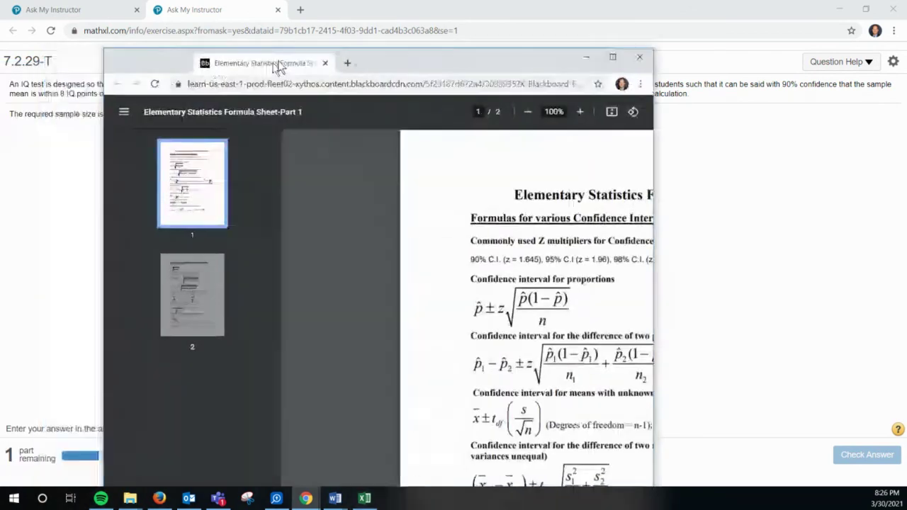
{"action": "double_click", "coordinate": [276, 66]}
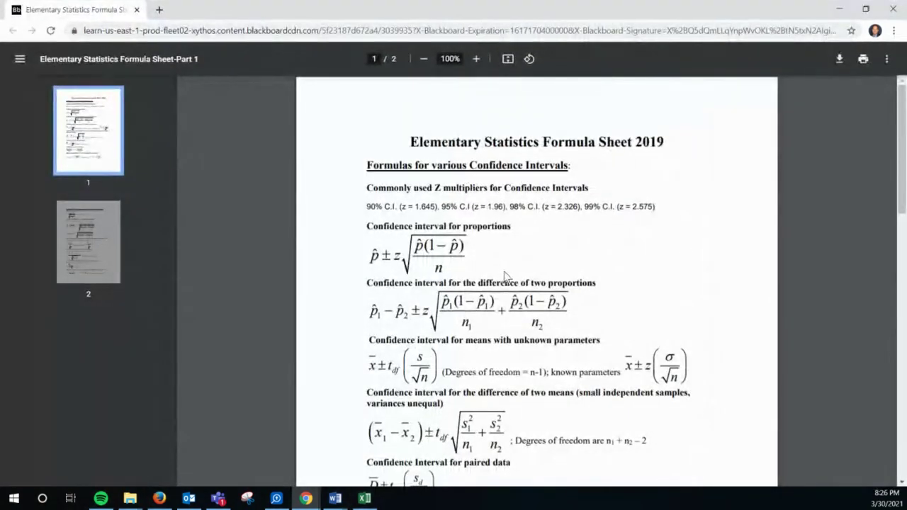
{"action": "scroll", "coordinate": [514, 291], "scroll_direction": "down", "scroll_amount": 5}
{"action": "left_click_drag", "start_coordinate": [363, 280], "coordinate": [579, 323]}
{"action": "left_click", "coordinate": [579, 324]}
Scroll through the formula sheet to page 2's hypothesis-test statistic formulas
{"action": "scroll", "coordinate": [454, 333], "scroll_direction": "up", "scroll_amount": 1}
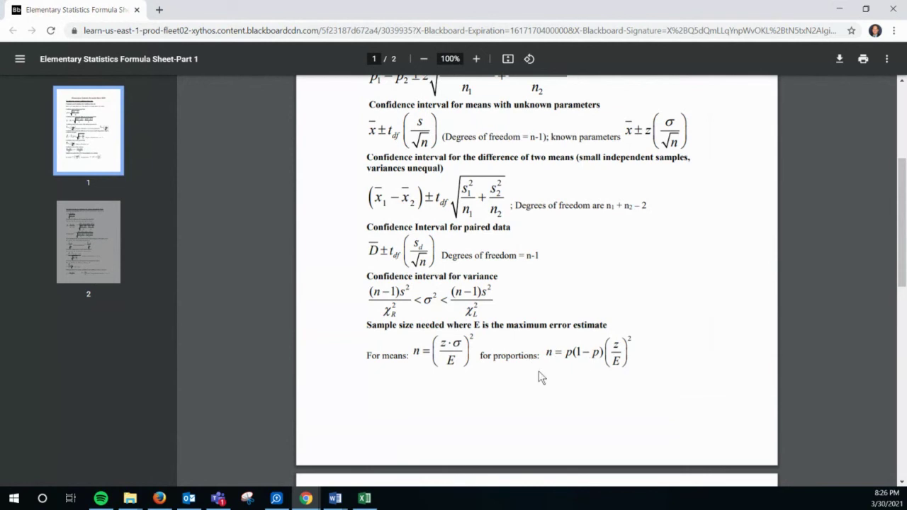
{"action": "scroll", "coordinate": [537, 379], "scroll_direction": "up", "scroll_amount": 4}
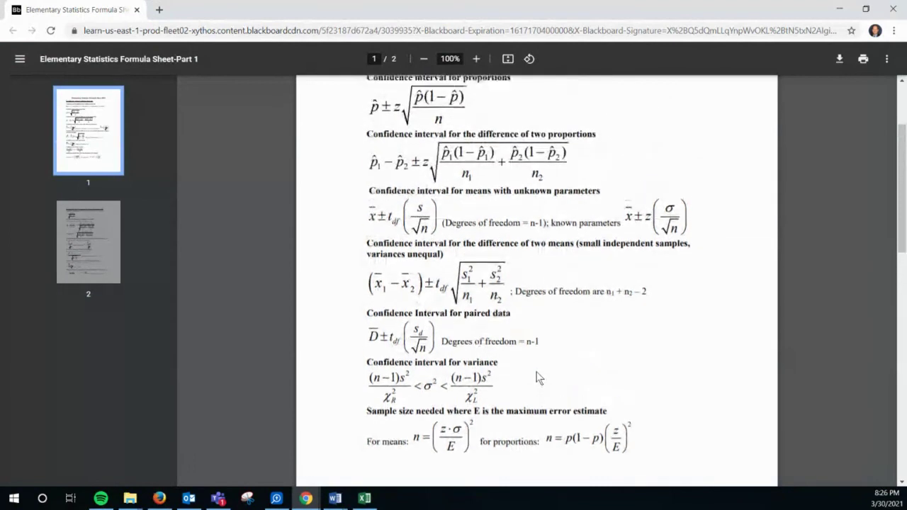
{"action": "scroll", "coordinate": [537, 379], "scroll_direction": "down", "scroll_amount": 1}
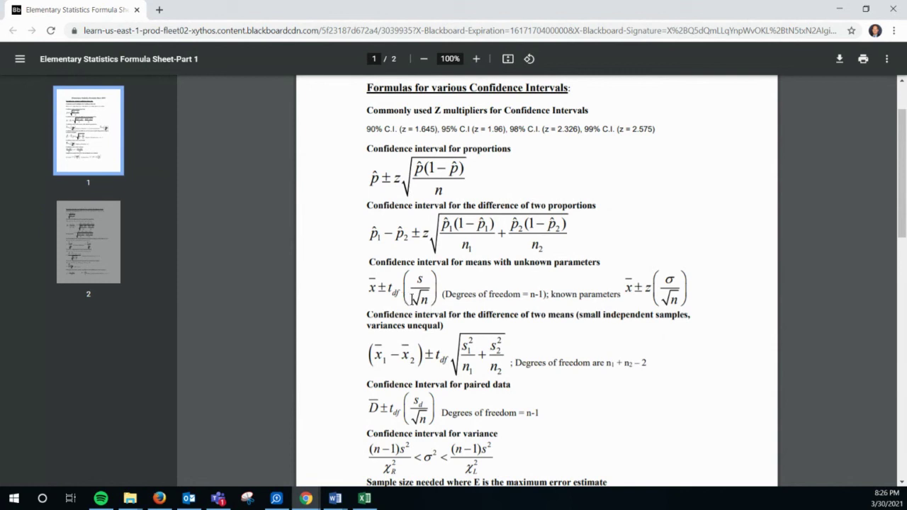
{"action": "scroll", "coordinate": [407, 296], "scroll_direction": "down", "scroll_amount": 3}
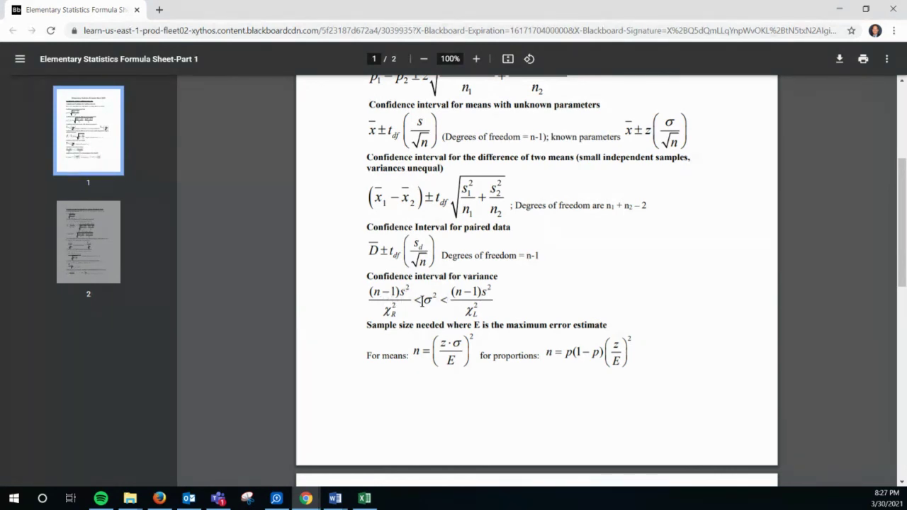
{"action": "scroll", "coordinate": [506, 320], "scroll_direction": "down", "scroll_amount": 3}
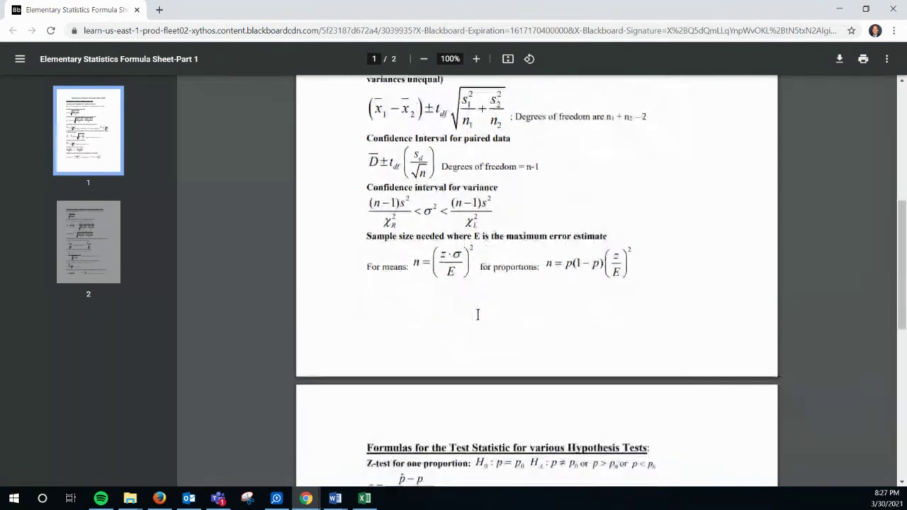
{"action": "scroll", "coordinate": [511, 324], "scroll_direction": "down", "scroll_amount": 3}
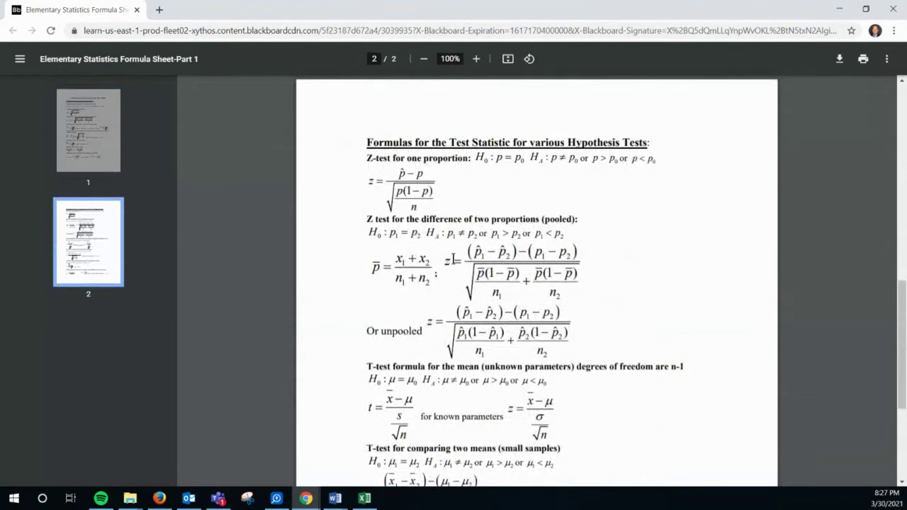
{"action": "scroll", "coordinate": [454, 259], "scroll_direction": "down", "scroll_amount": 1}
{"action": "scroll", "coordinate": [474, 254], "scroll_direction": "down", "scroll_amount": 1}
{"action": "scroll", "coordinate": [427, 264], "scroll_direction": "down", "scroll_amount": 1}
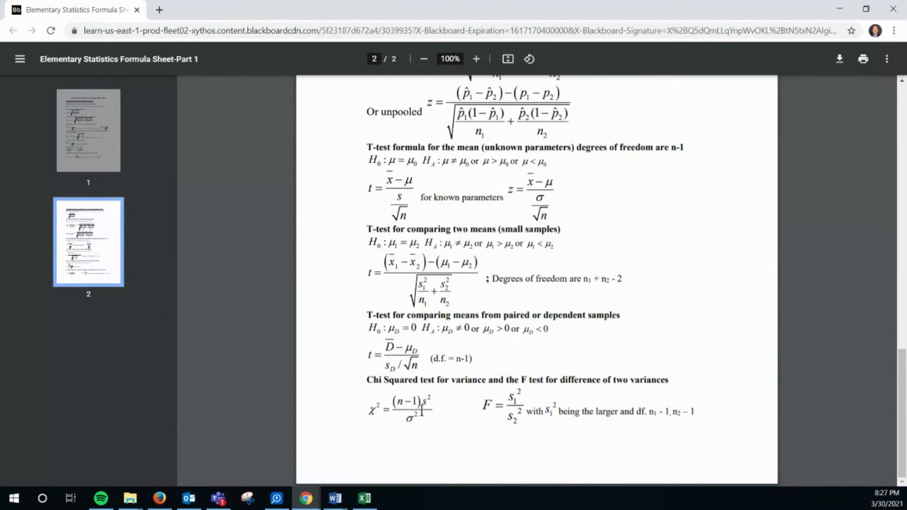
{"action": "left_click_drag", "start_coordinate": [482, 405], "coordinate": [528, 432]}
{"action": "left_click", "coordinate": [528, 425]}
{"action": "scroll", "coordinate": [529, 411], "scroll_direction": "up", "scroll_amount": 3}
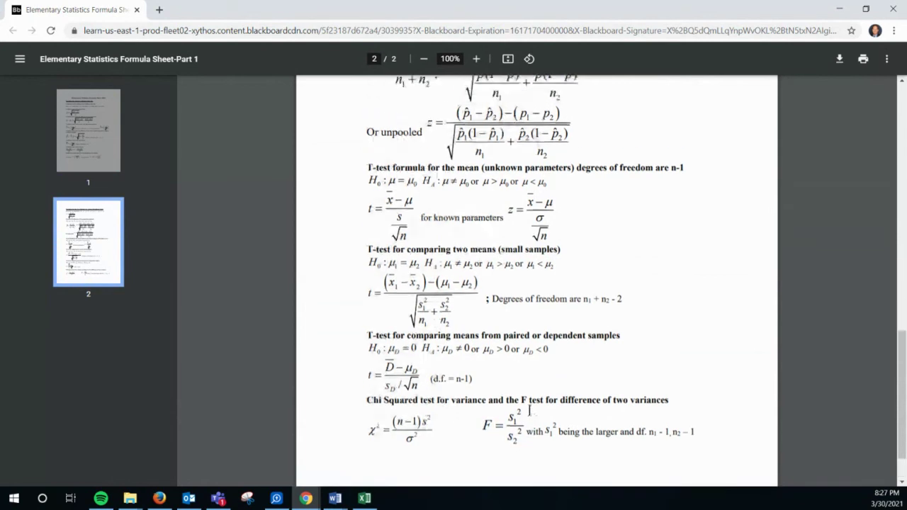
{"action": "scroll", "coordinate": [528, 410], "scroll_direction": "up", "scroll_amount": 10}
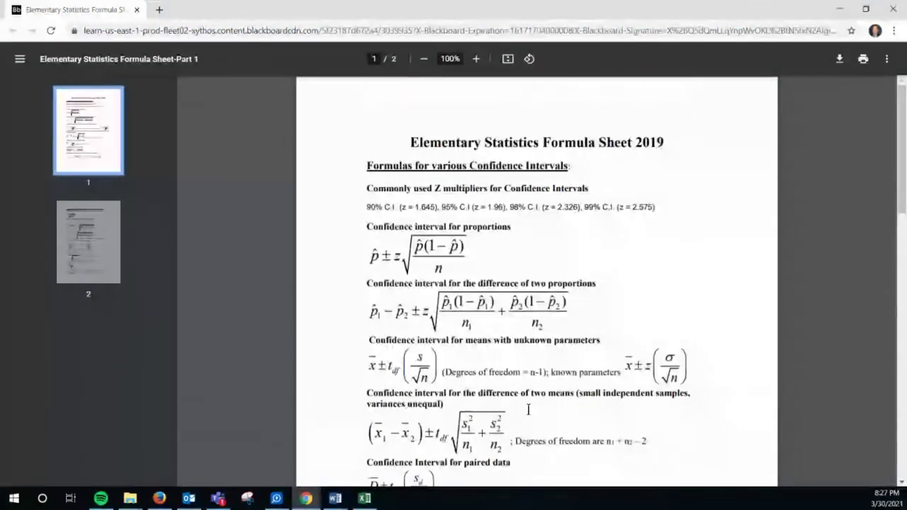
Scroll to the sample-size formulas, then minimize the PDF to reveal MathXL exercise 7.2.29-T
{"action": "scroll", "coordinate": [482, 275], "scroll_direction": "down", "scroll_amount": 5}
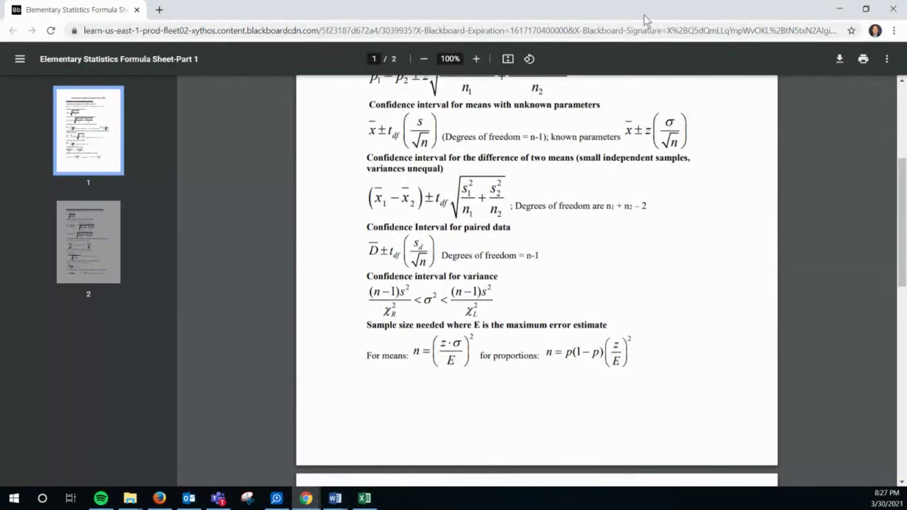
{"action": "left_click", "coordinate": [839, 9]}
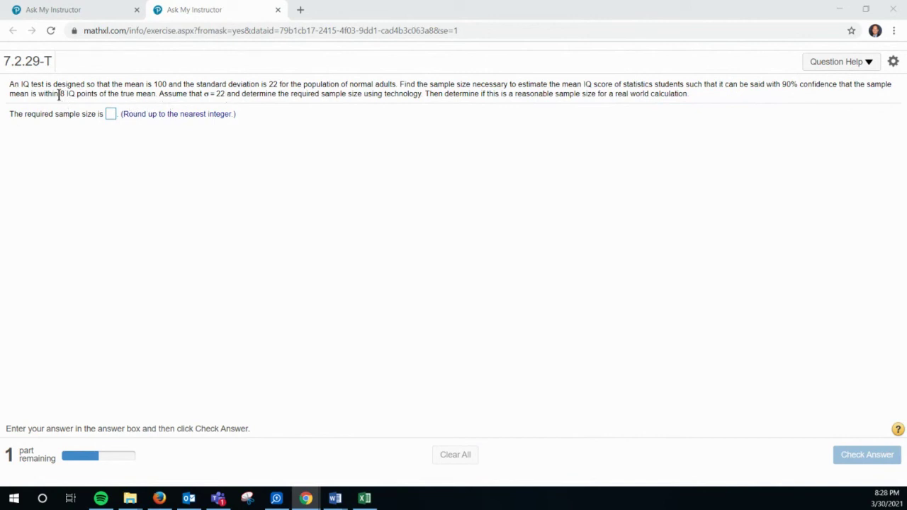
{"action": "mouse_move", "coordinate": [58, 95]}
{"action": "left_mouse_down"}
{"action": "mouse_move", "coordinate": [89, 95]}
{"action": "mouse_move", "coordinate": [68, 94]}
{"action": "left_mouse_up"}
{"action": "left_click", "coordinate": [148, 103]}
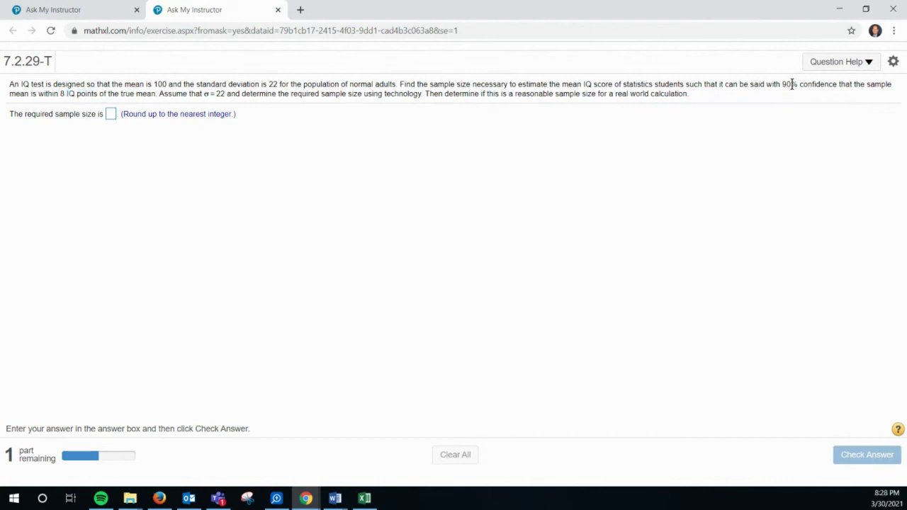
{"action": "left_click_drag", "start_coordinate": [791, 88], "coordinate": [782, 88]}
{"action": "left_click", "coordinate": [415, 247]}
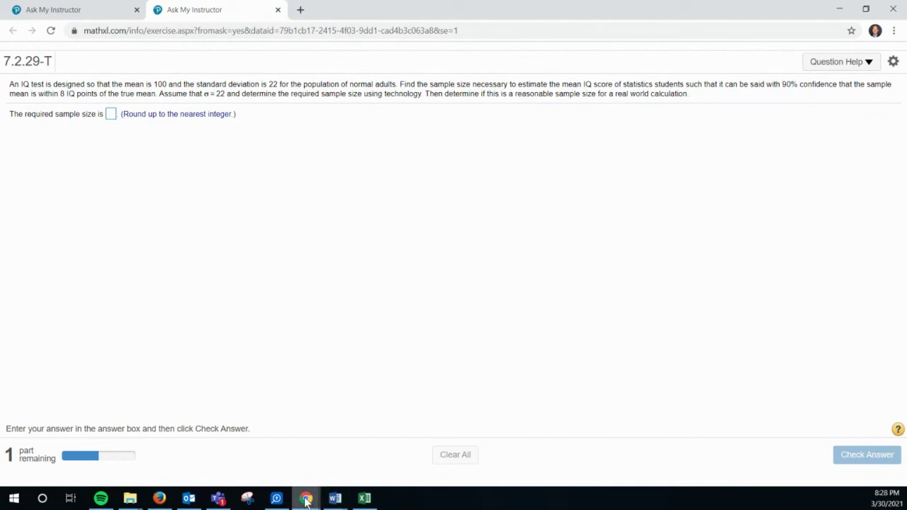
{"action": "mouse_move", "coordinate": [306, 500]}
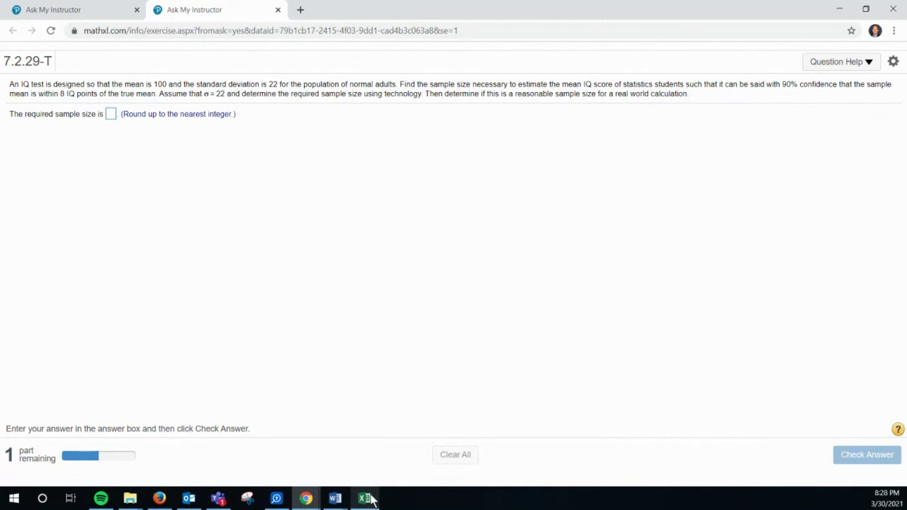
{"action": "mouse_move", "coordinate": [370, 499]}
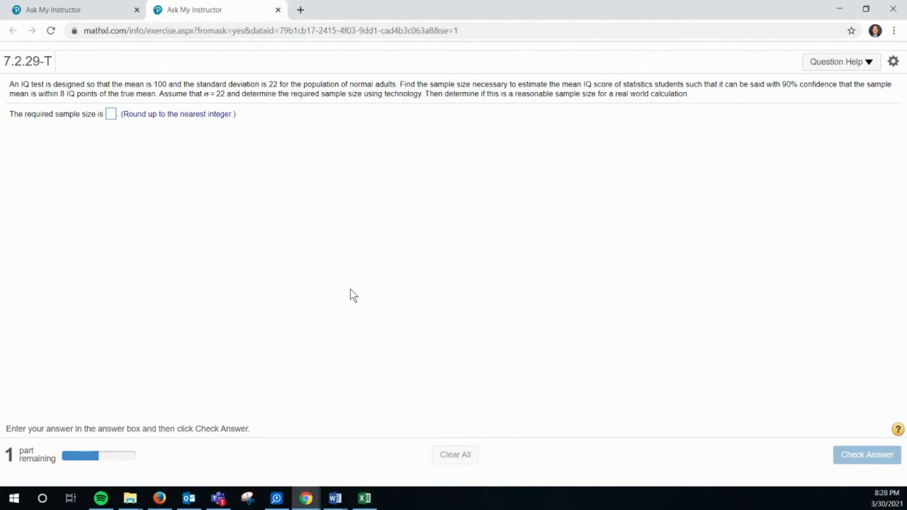